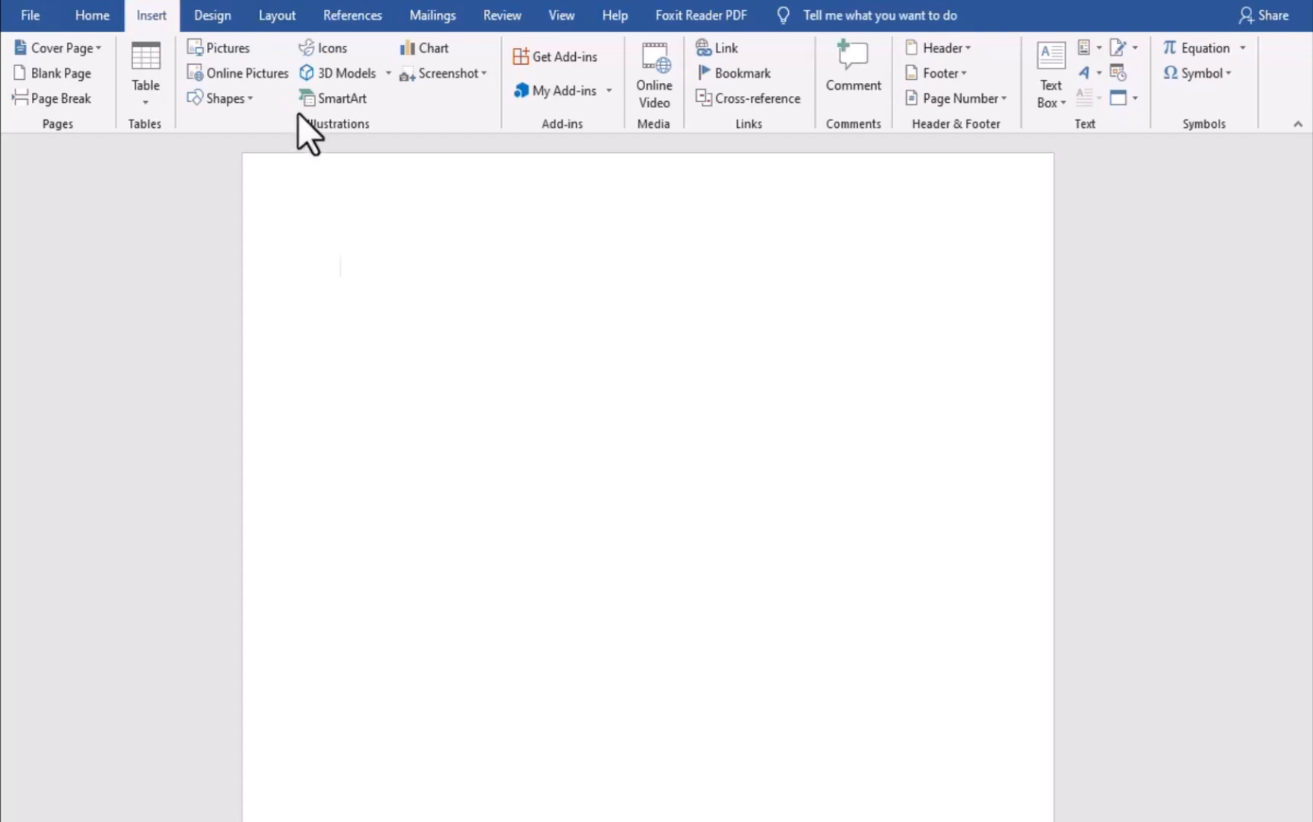
# Draw an oval on the page and resize it into a circle about 10.8 cm across
pyautogui.click(220, 96)
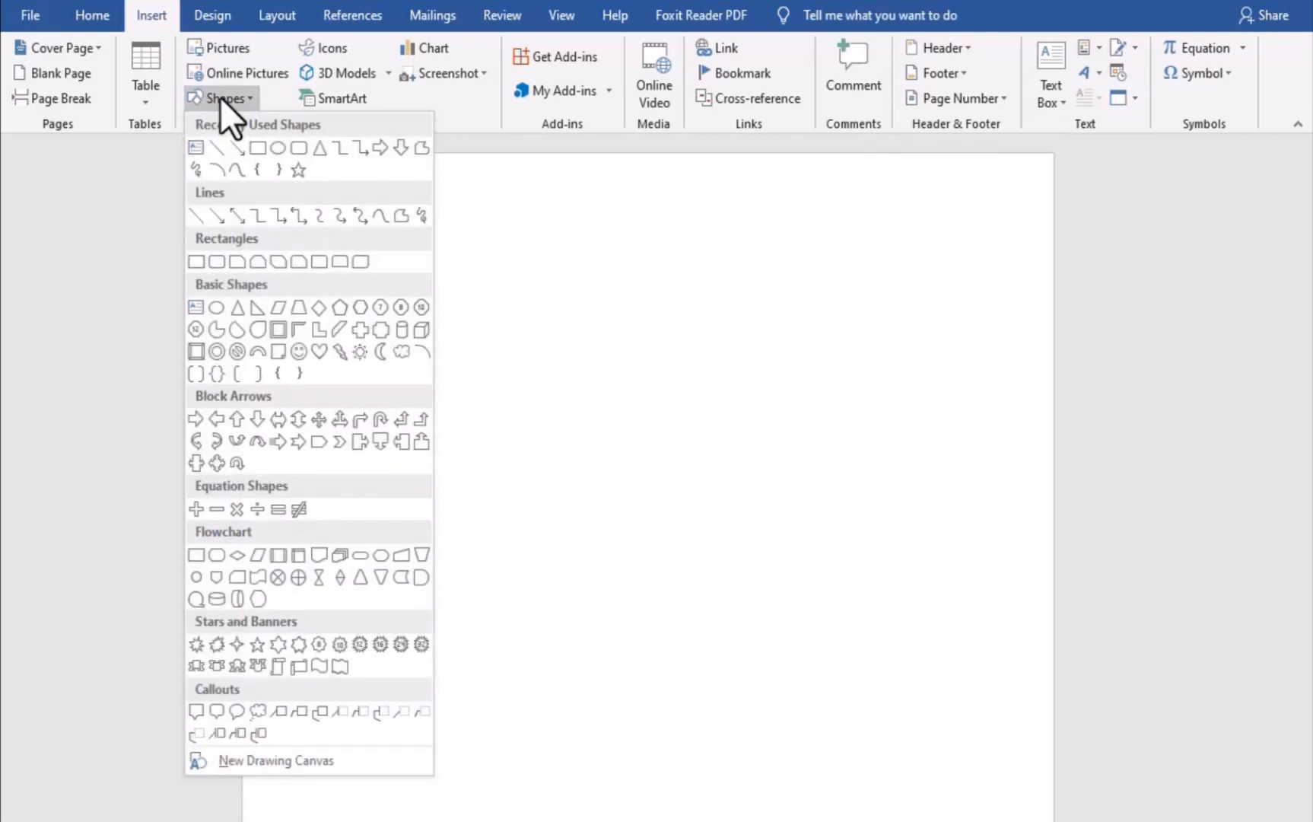
pyautogui.click(276, 147)
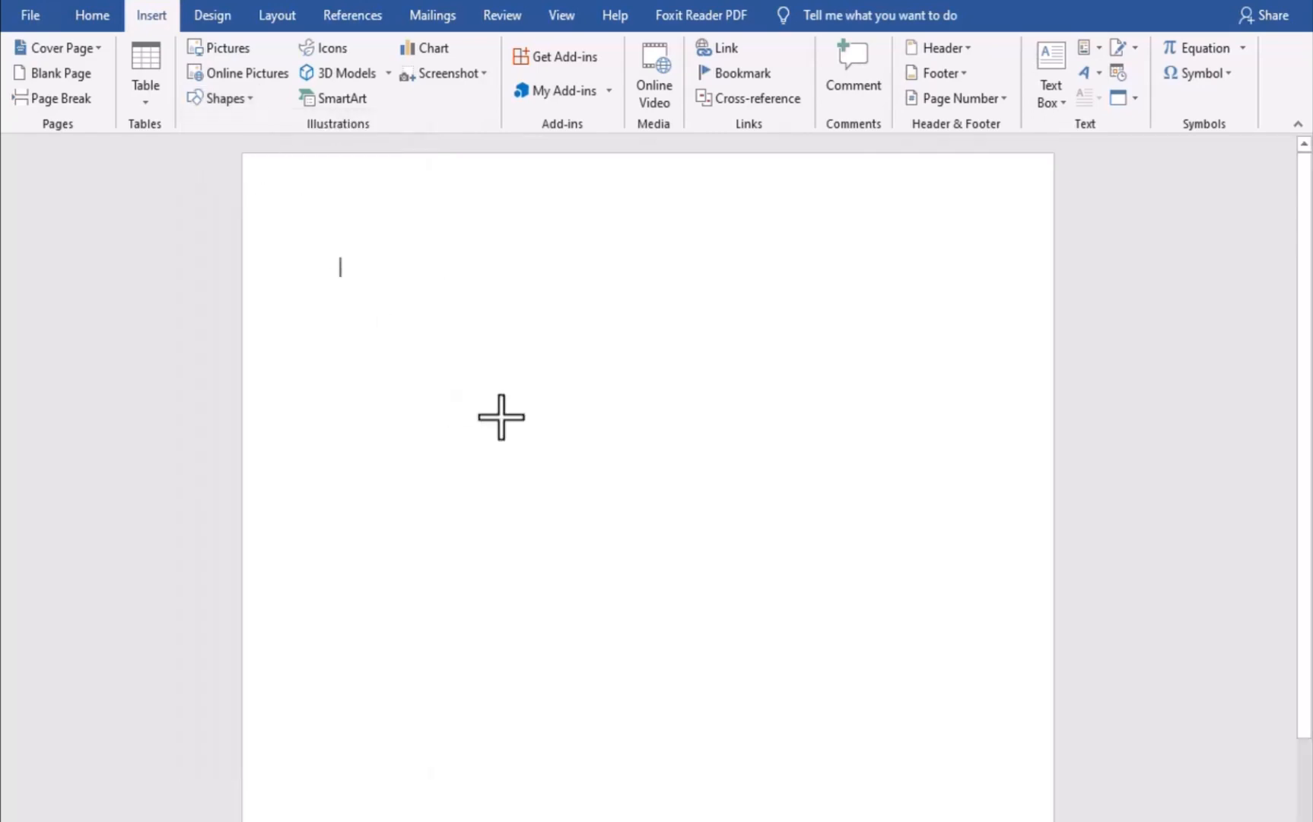
pyautogui.moveTo(443, 257); pyautogui.dragTo(875, 750)
pyautogui.moveTo(606, 527); pyautogui.dragTo(629, 376)
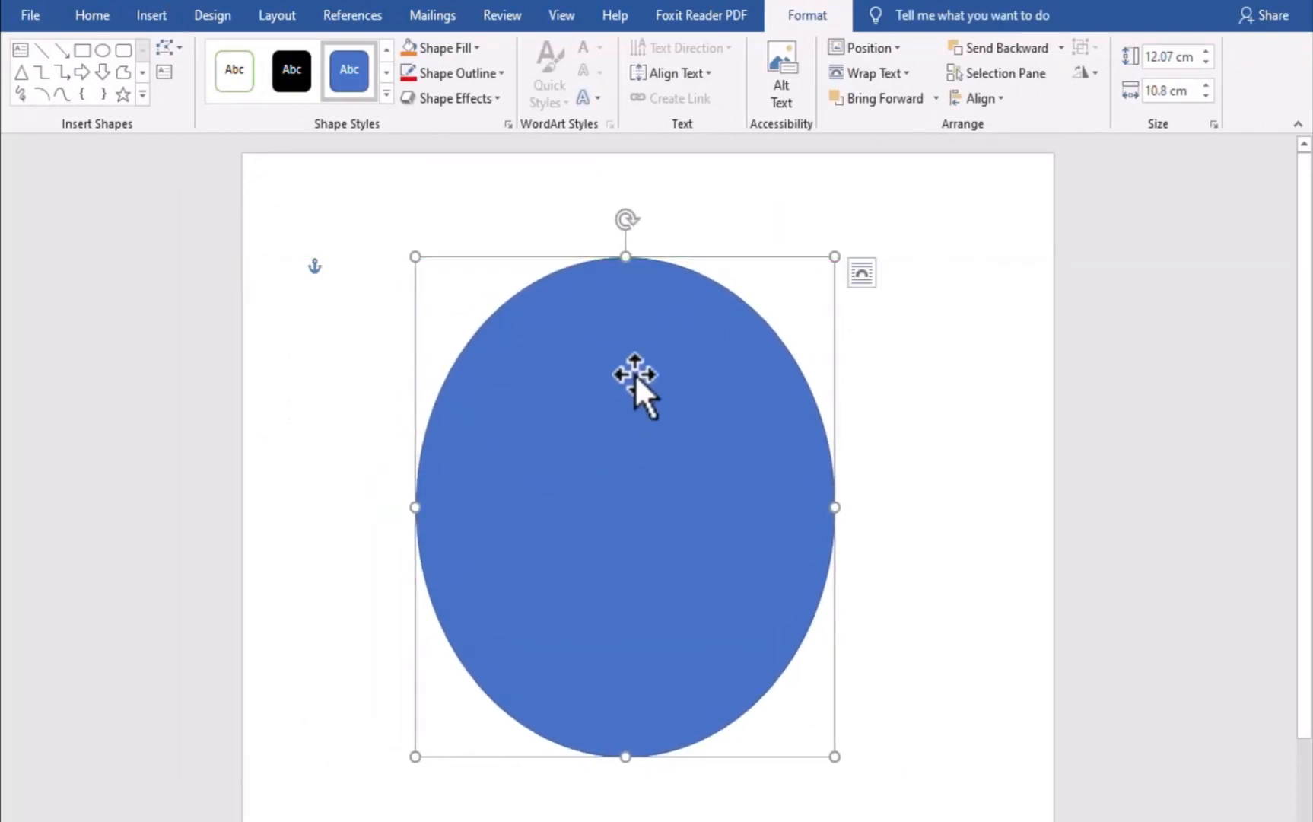
pyautogui.moveTo(619, 258); pyautogui.dragTo(625, 309)
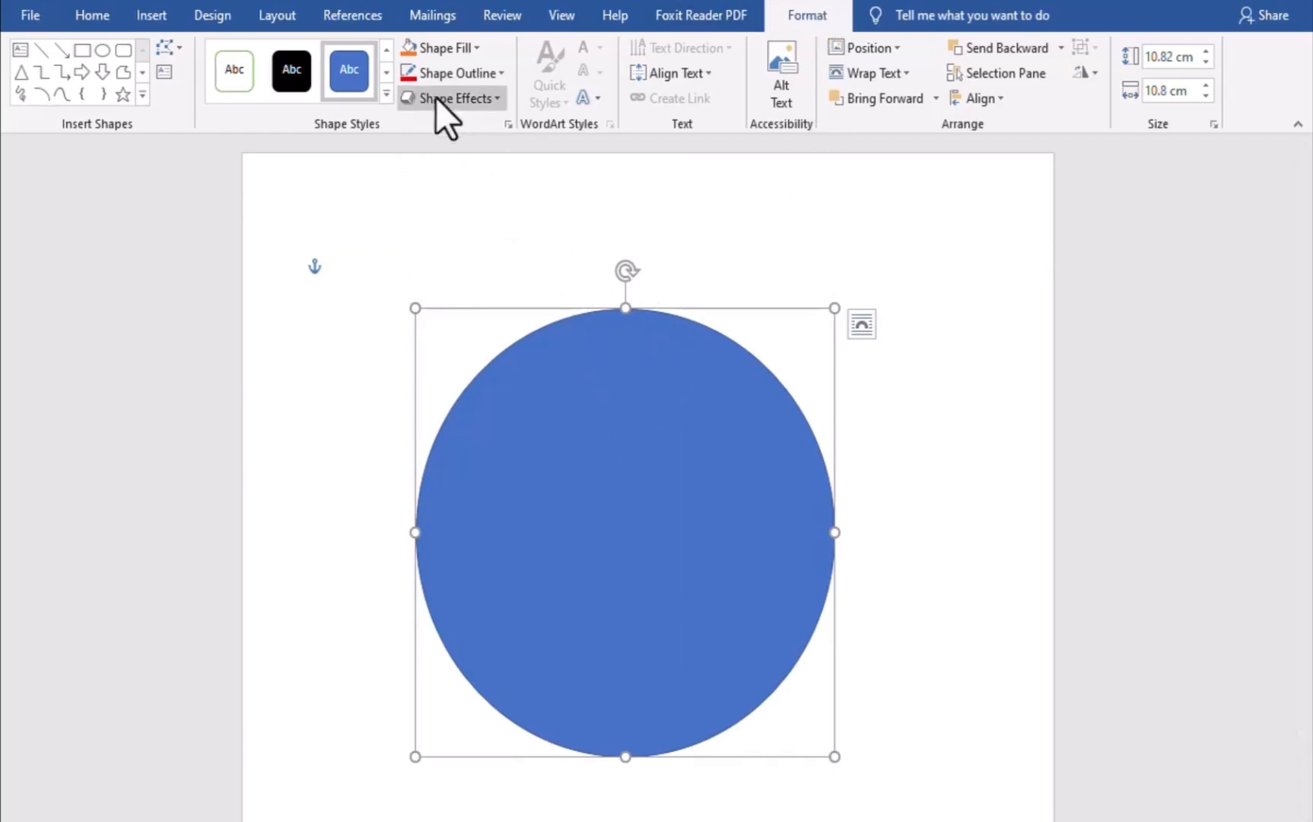
# Remove the circle's fill and set its outline colour to Red
pyautogui.click(468, 48)
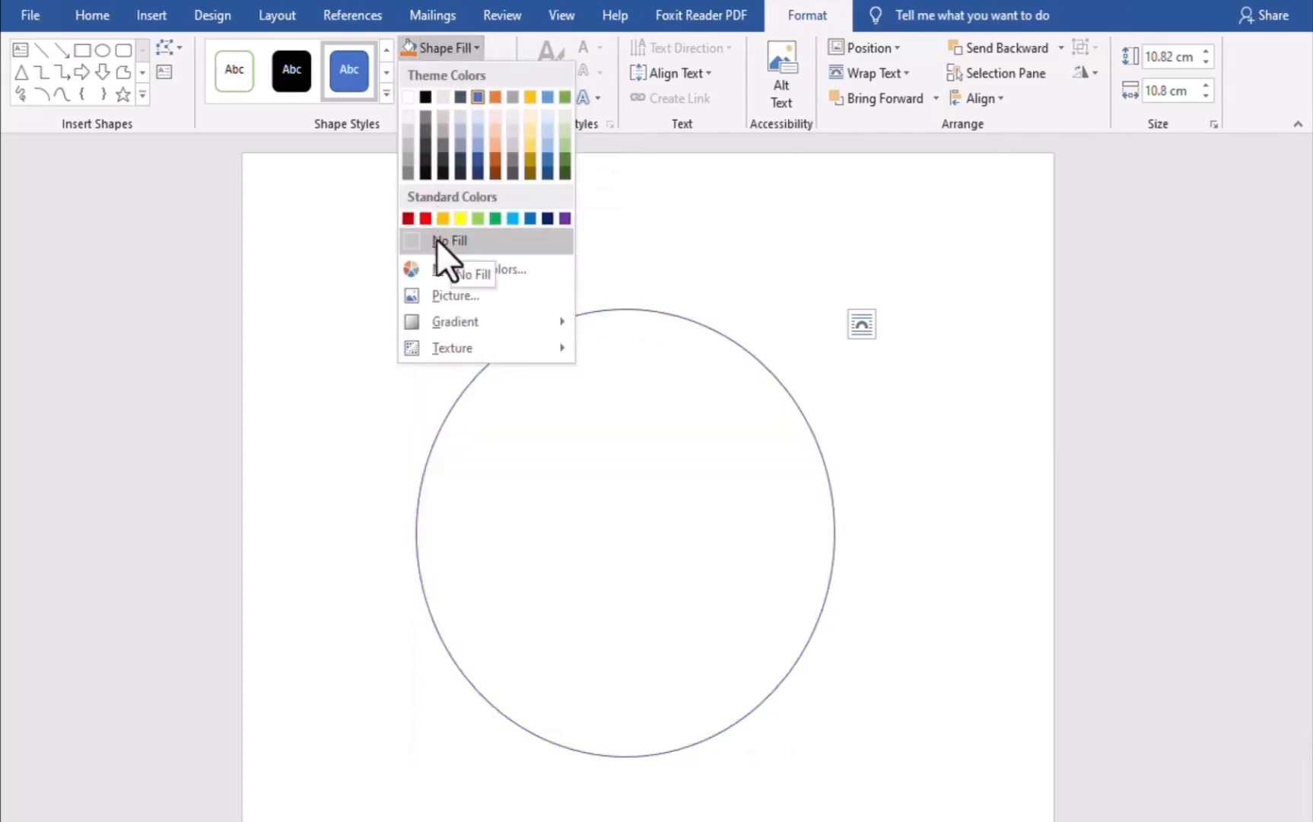
pyautogui.click(437, 240)
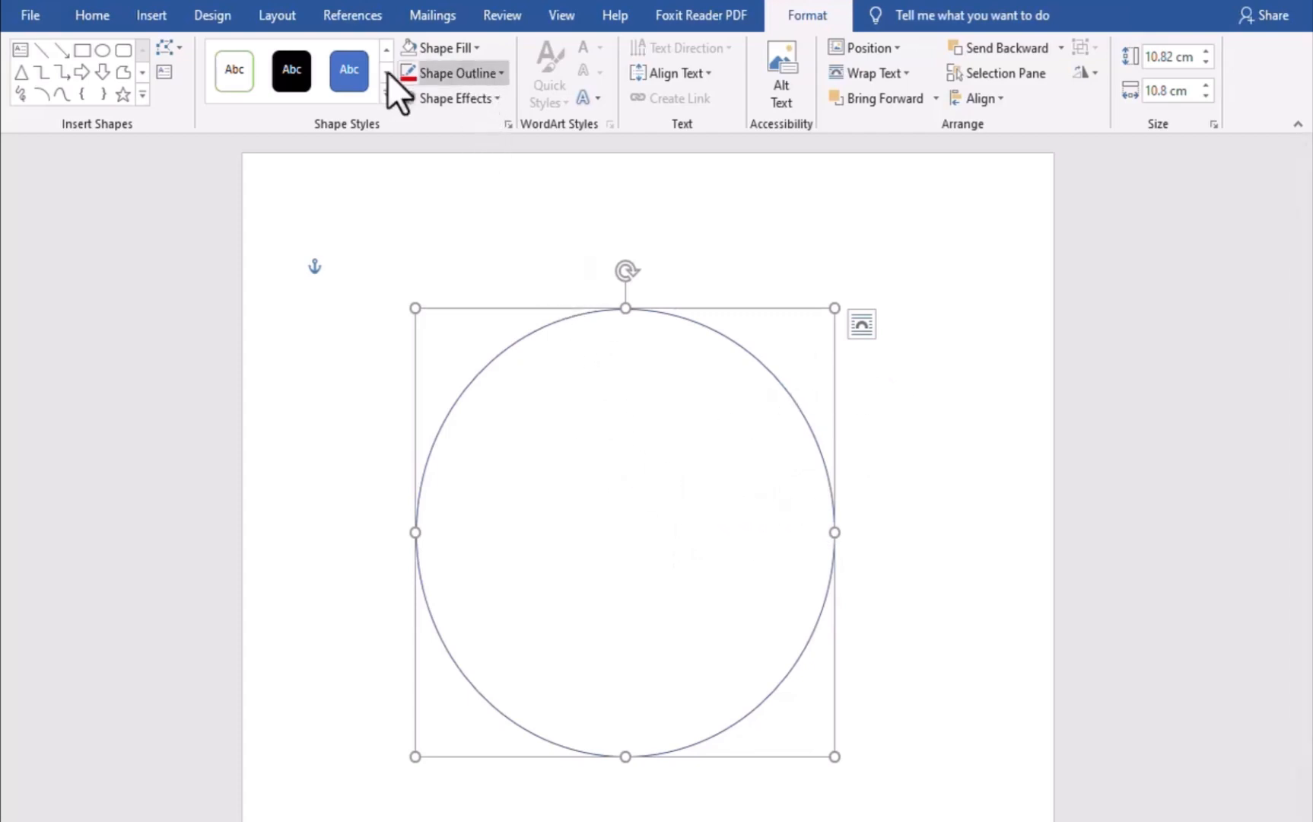
pyautogui.click(491, 71)
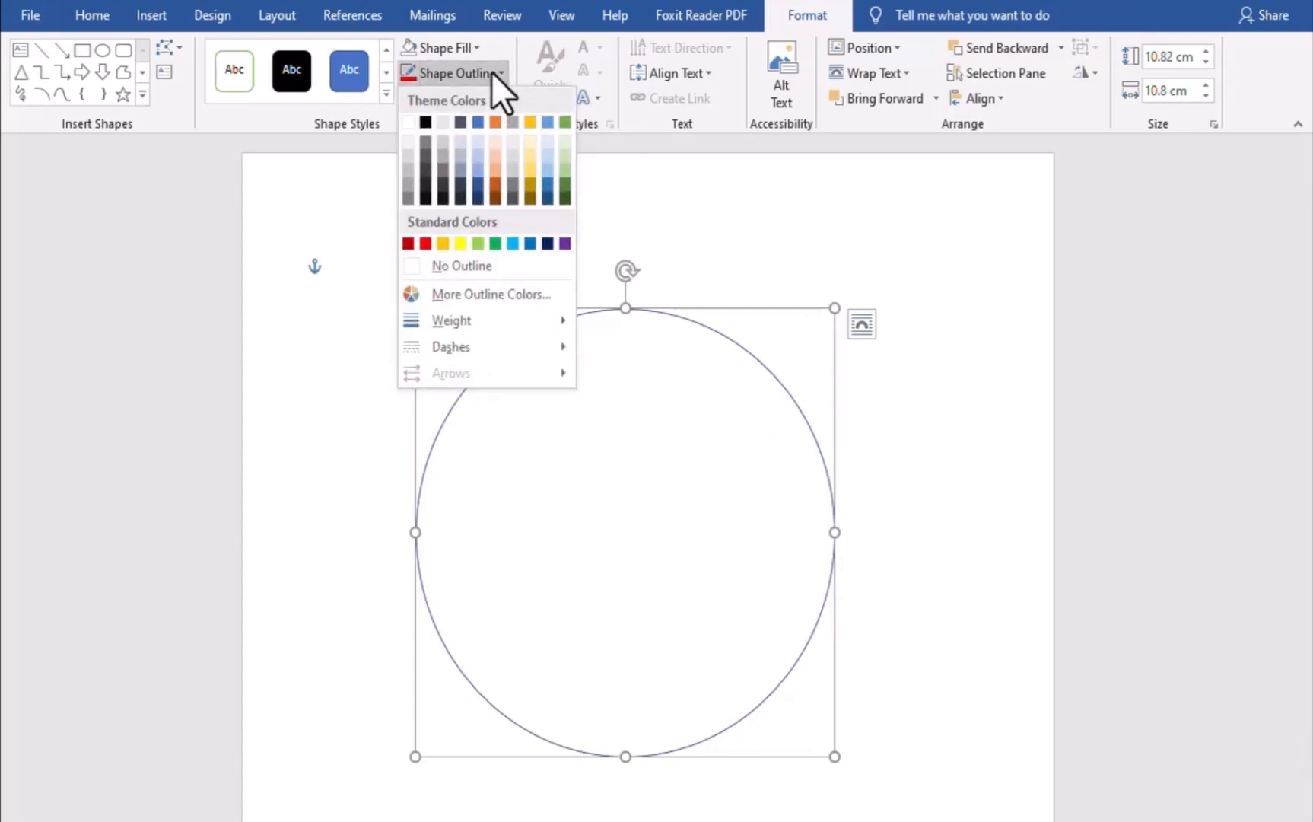
pyautogui.click(407, 244)
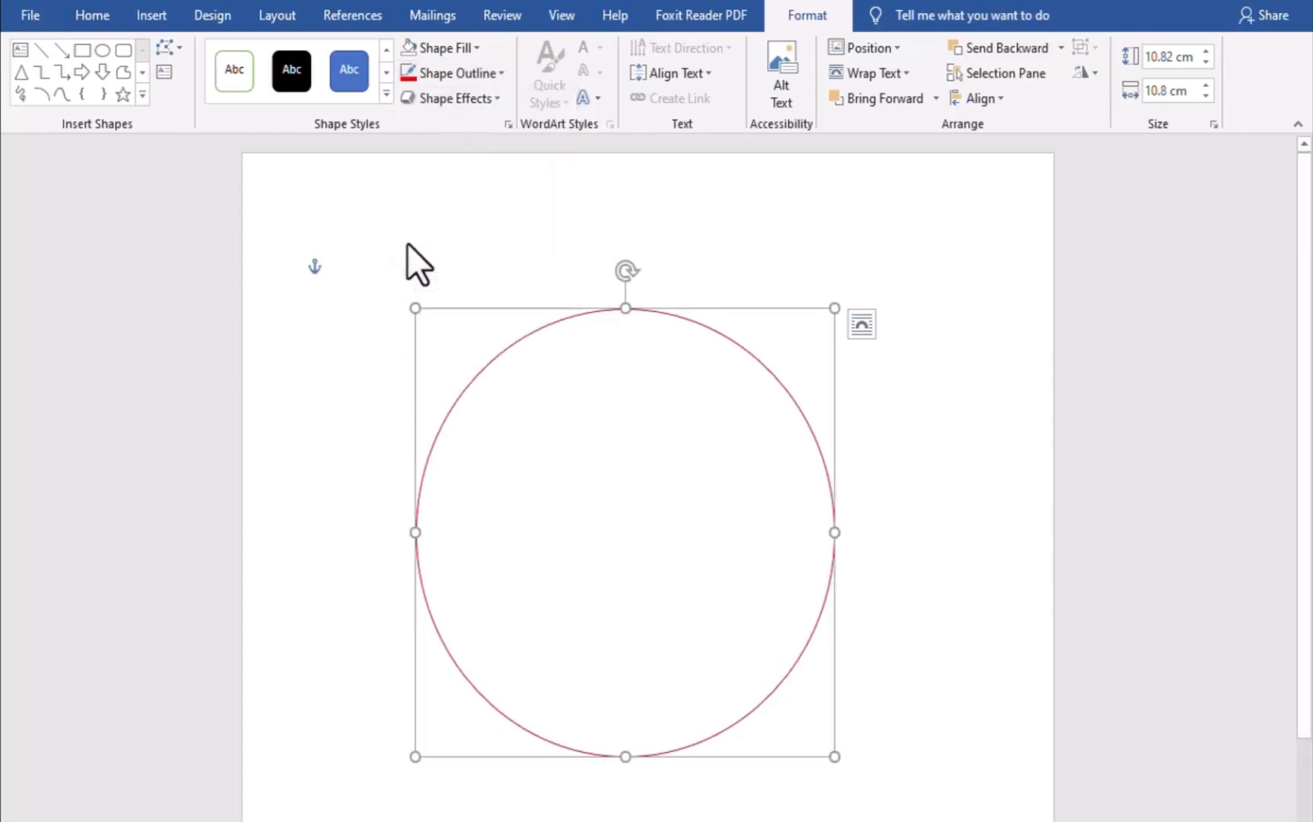
# Set the circle's outline weight to 6 pt
pyautogui.click(495, 70)
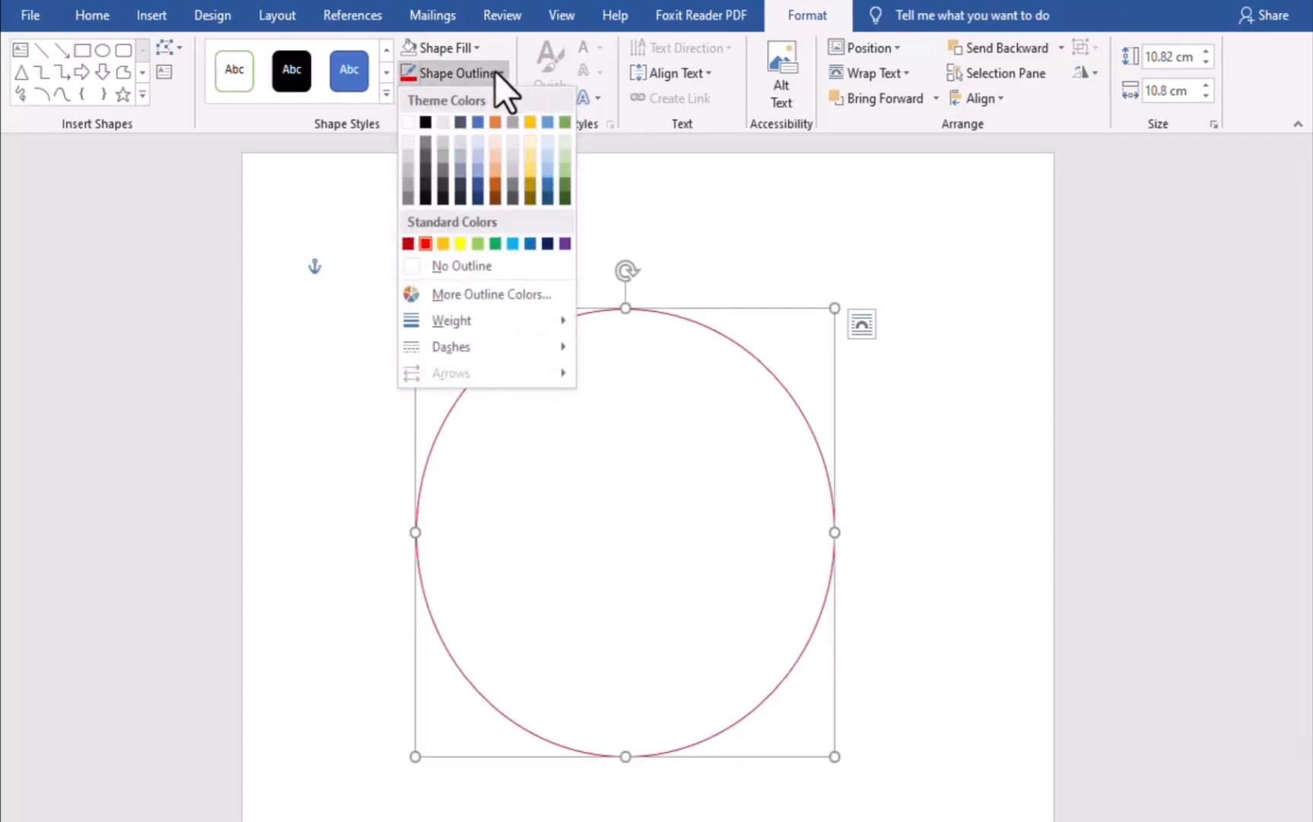
pyautogui.moveTo(484, 321)
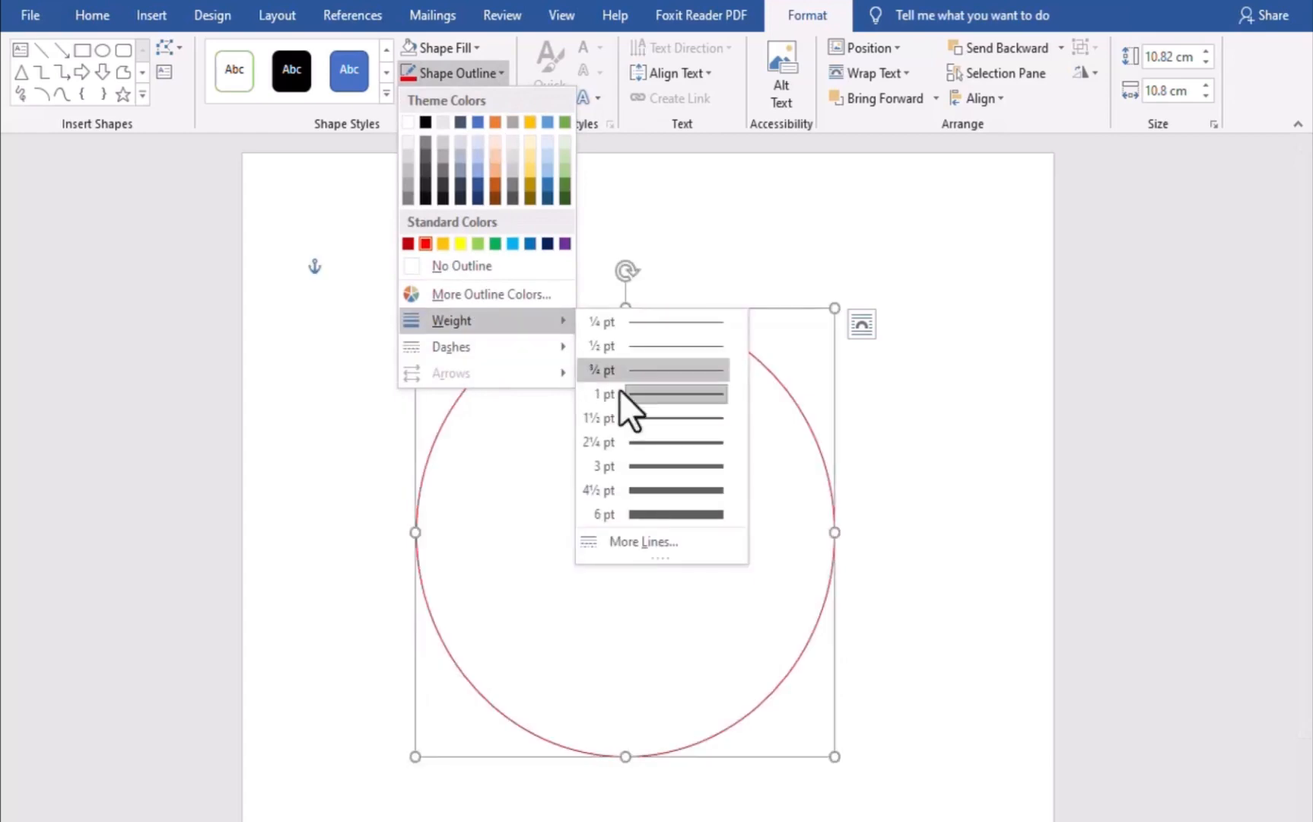
pyautogui.click(666, 515)
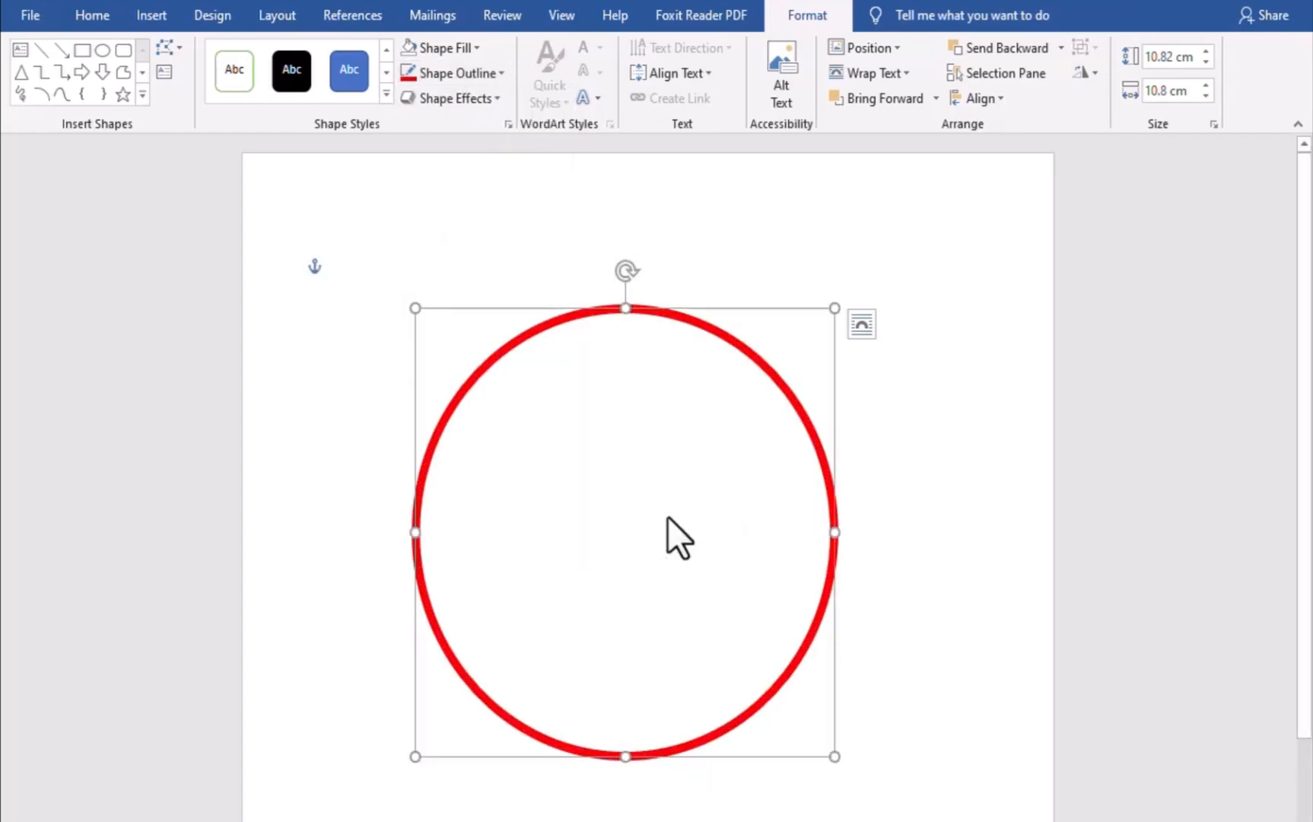
pyautogui.click(489, 73)
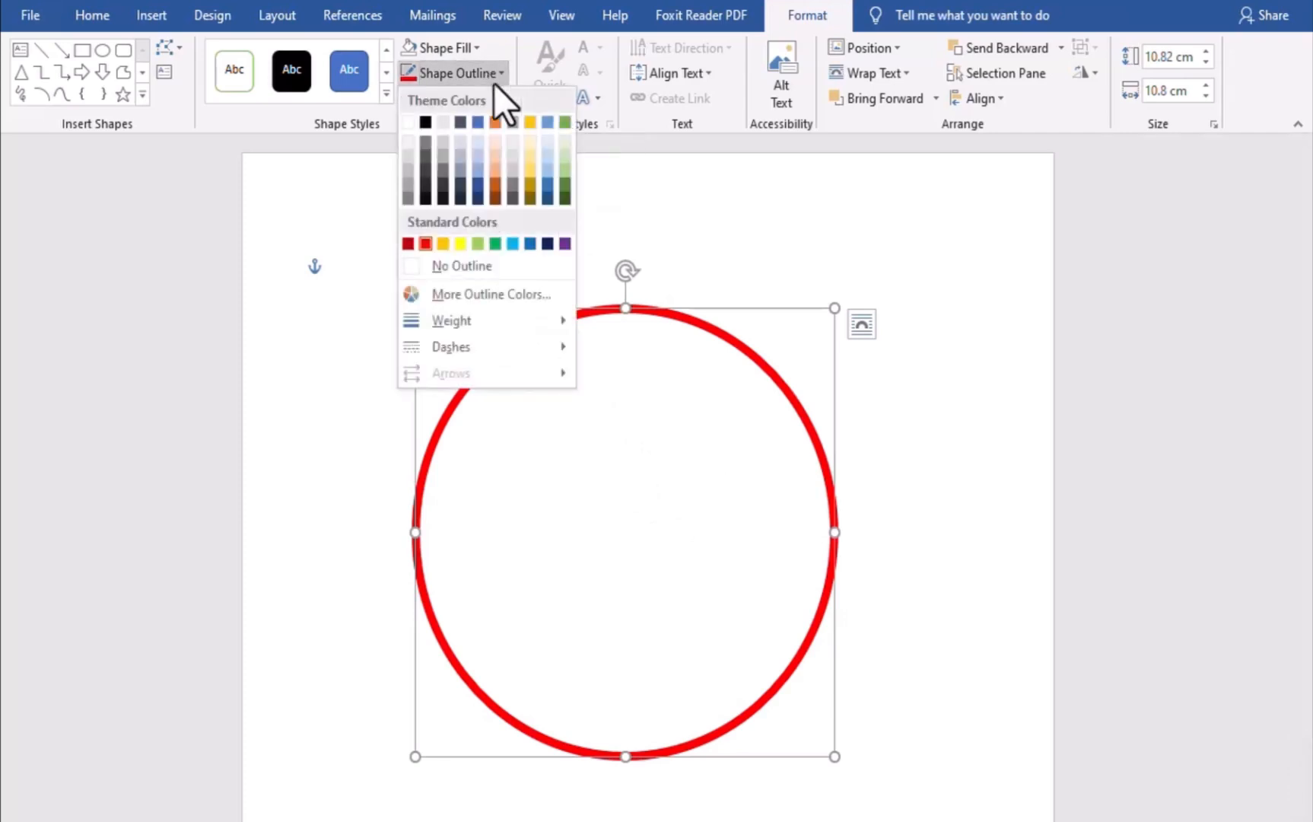
pyautogui.moveTo(450, 324)
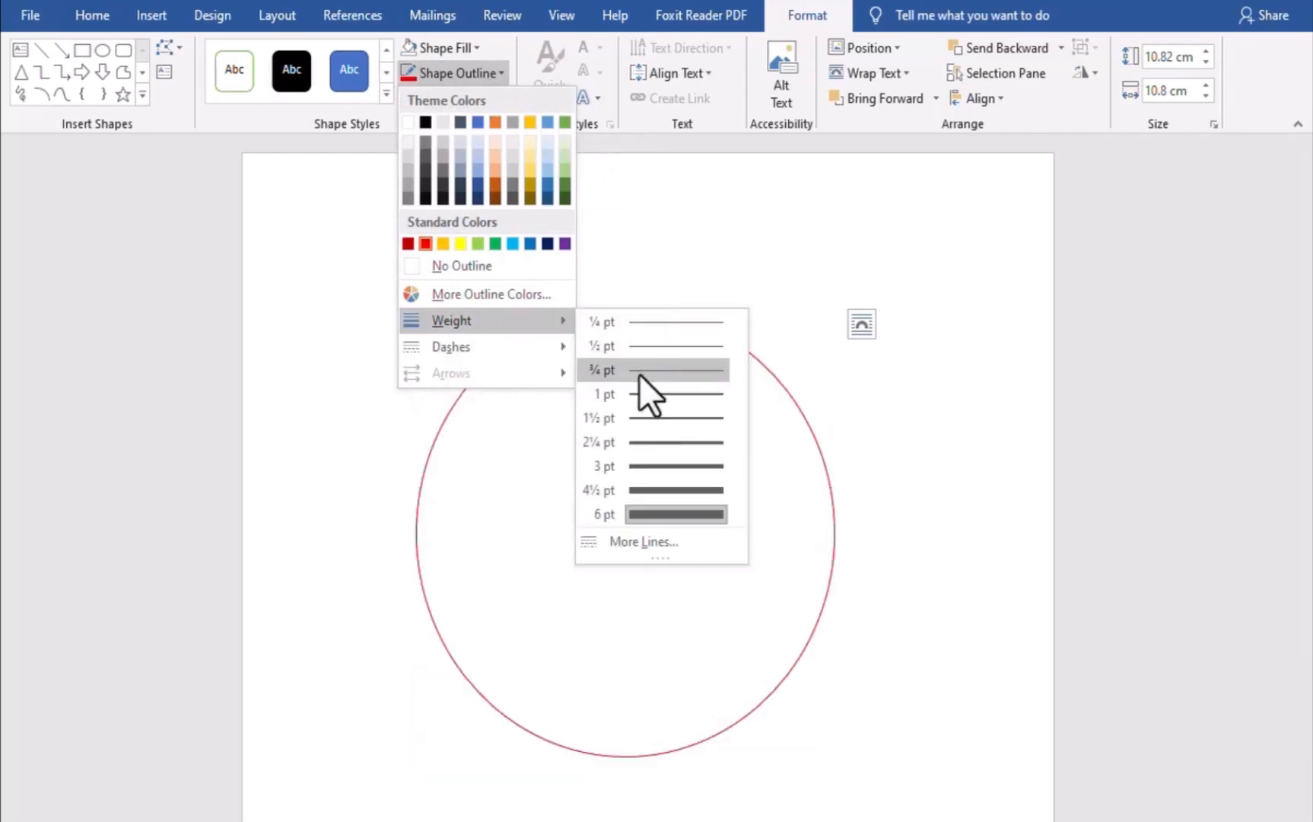
pyautogui.click(679, 505)
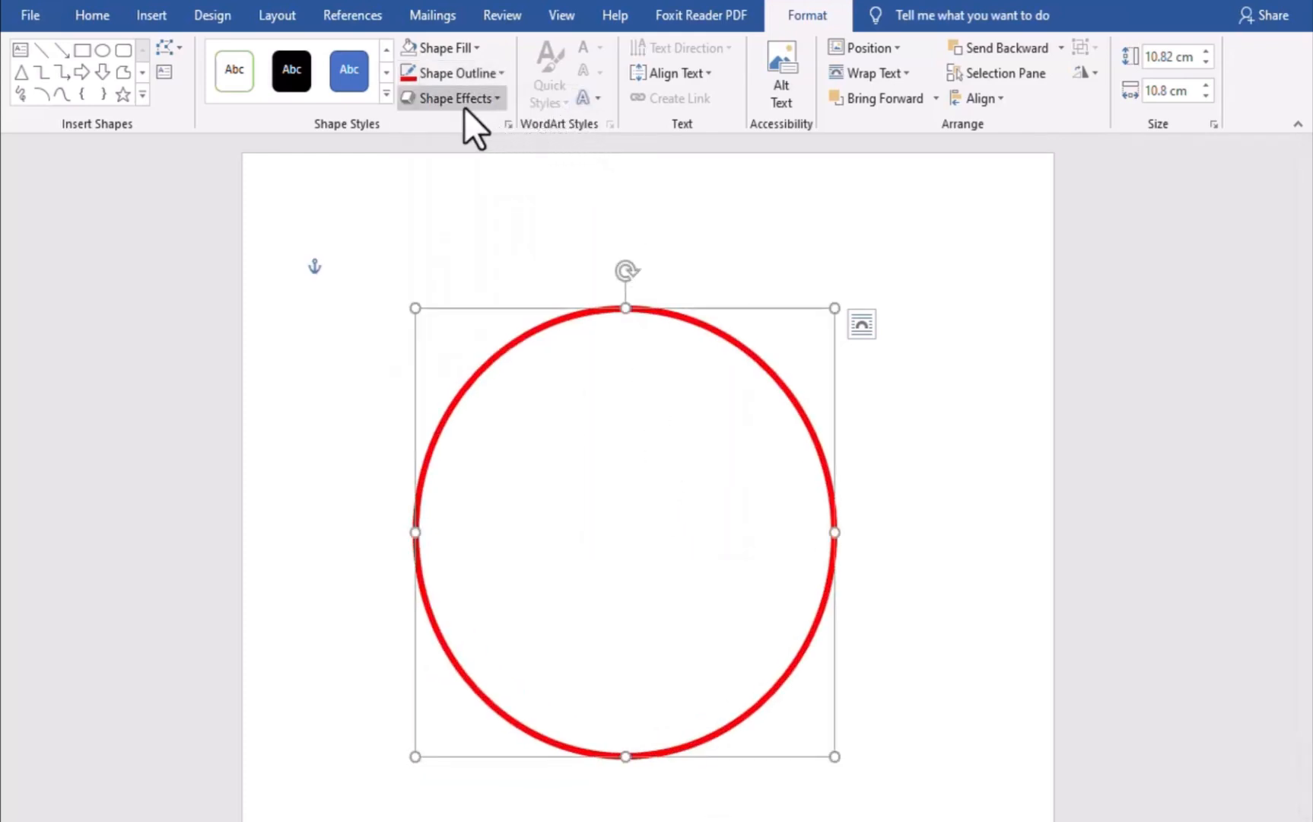
# Apply the first Bevel shape effect to the circle, then deselect it
pyautogui.click(491, 96)
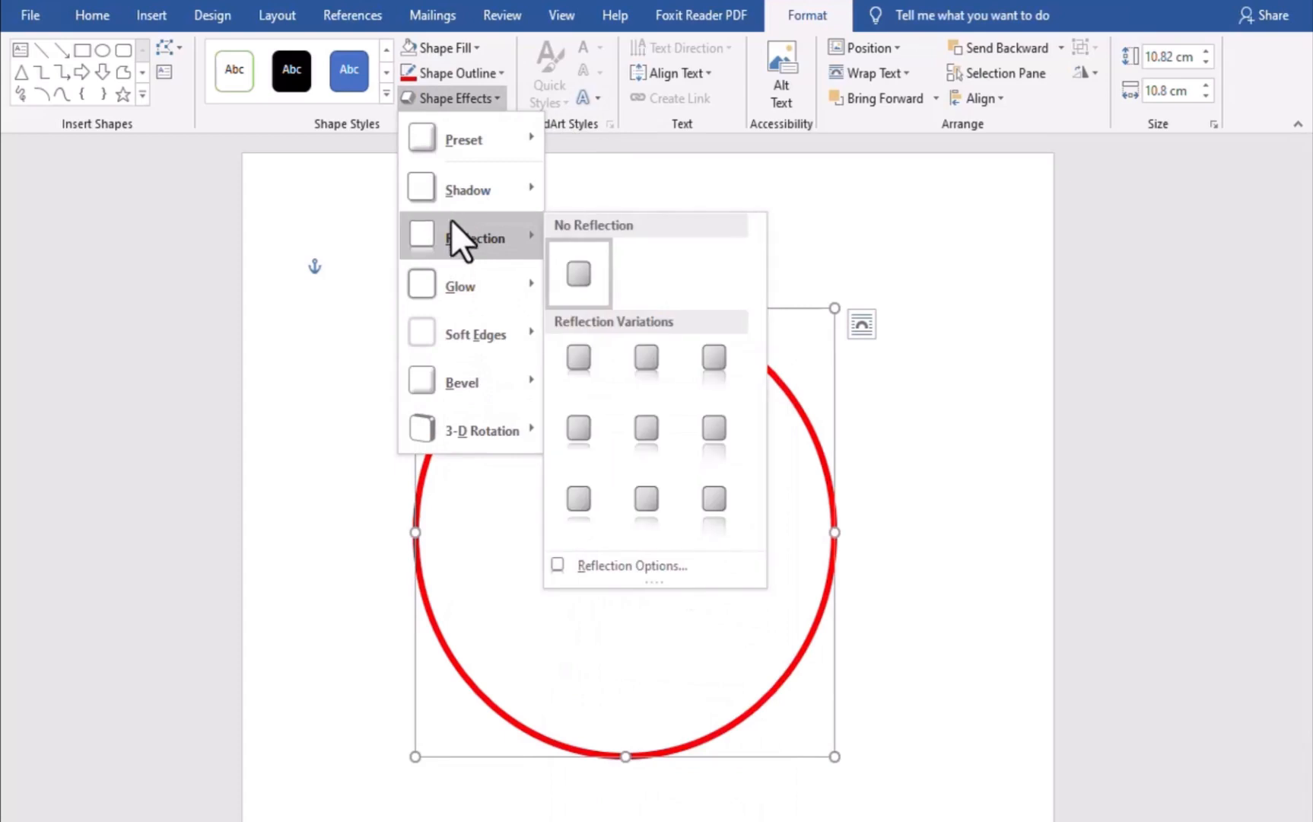
pyautogui.moveTo(509, 379)
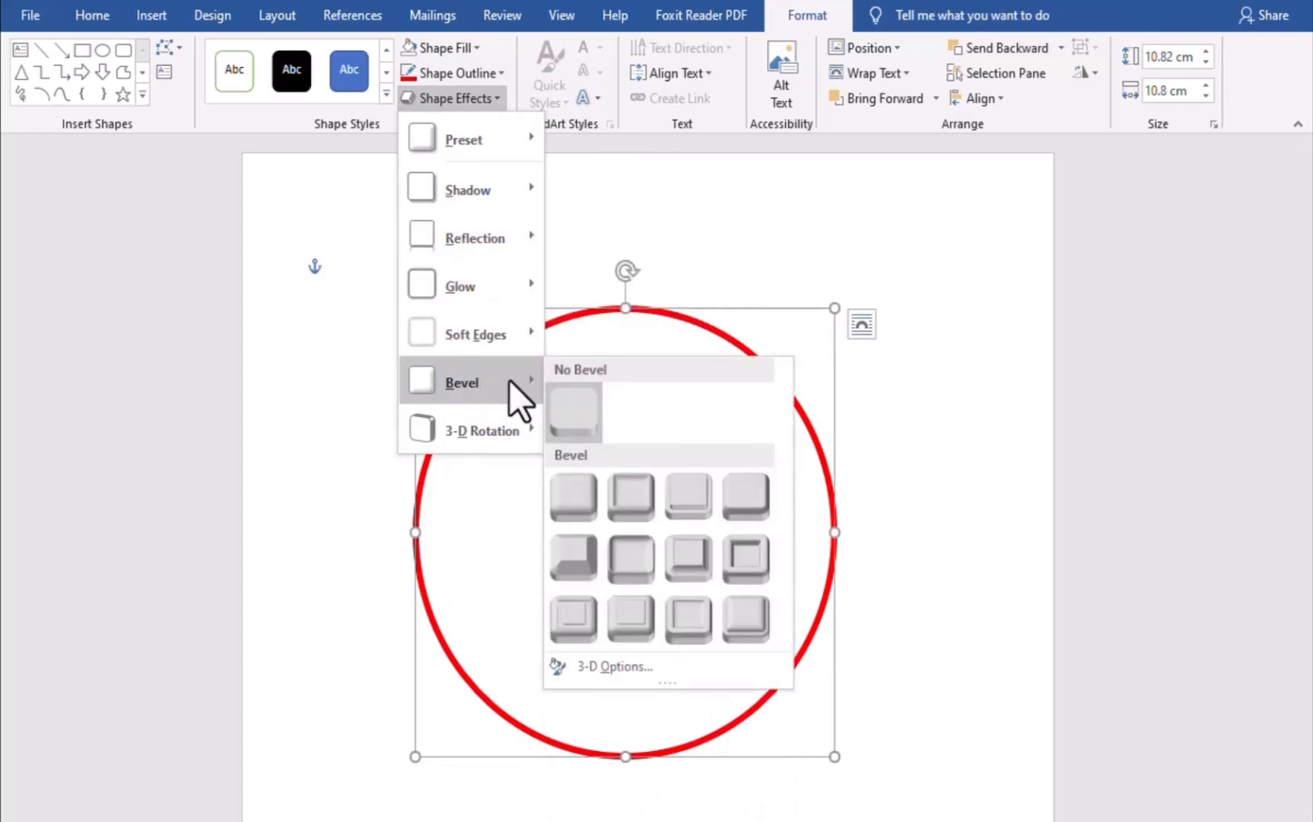
pyautogui.click(566, 489)
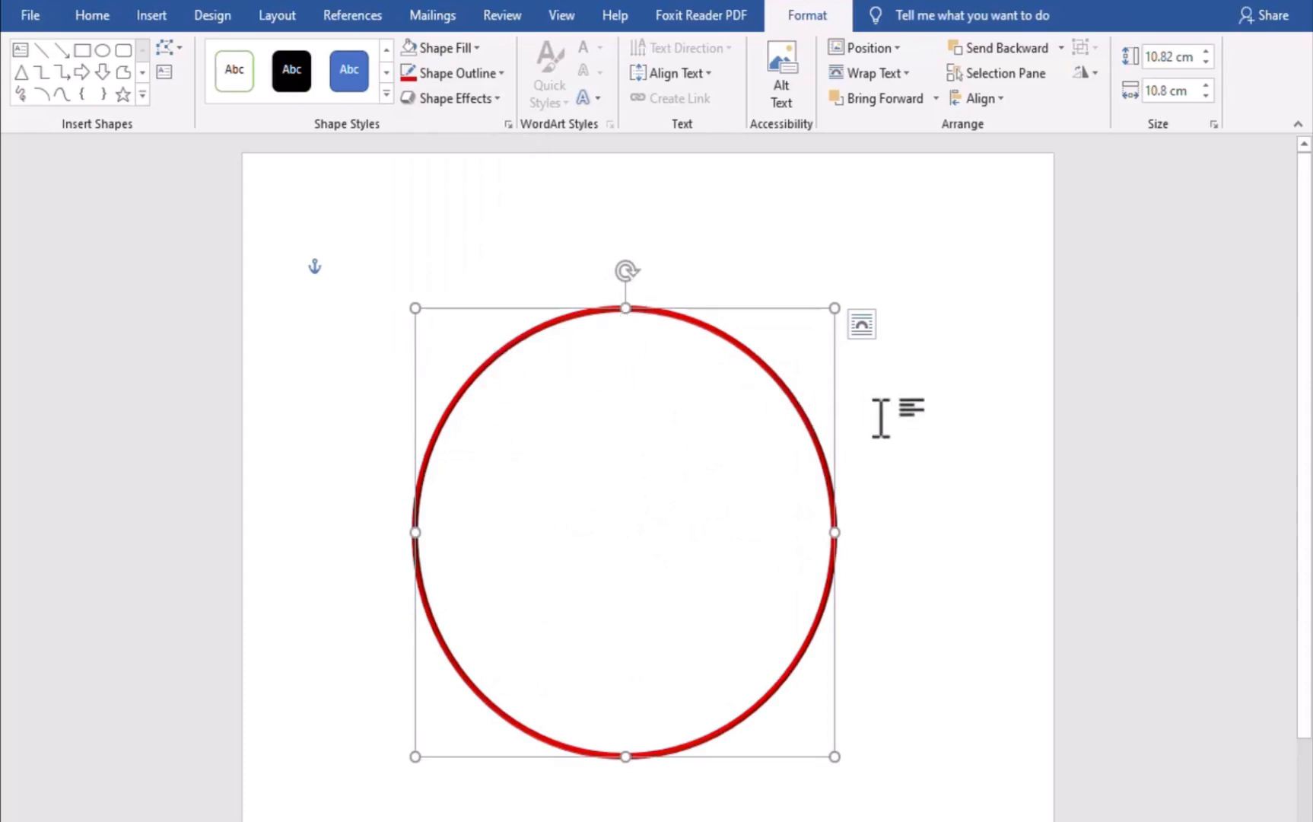
pyautogui.click(908, 419)
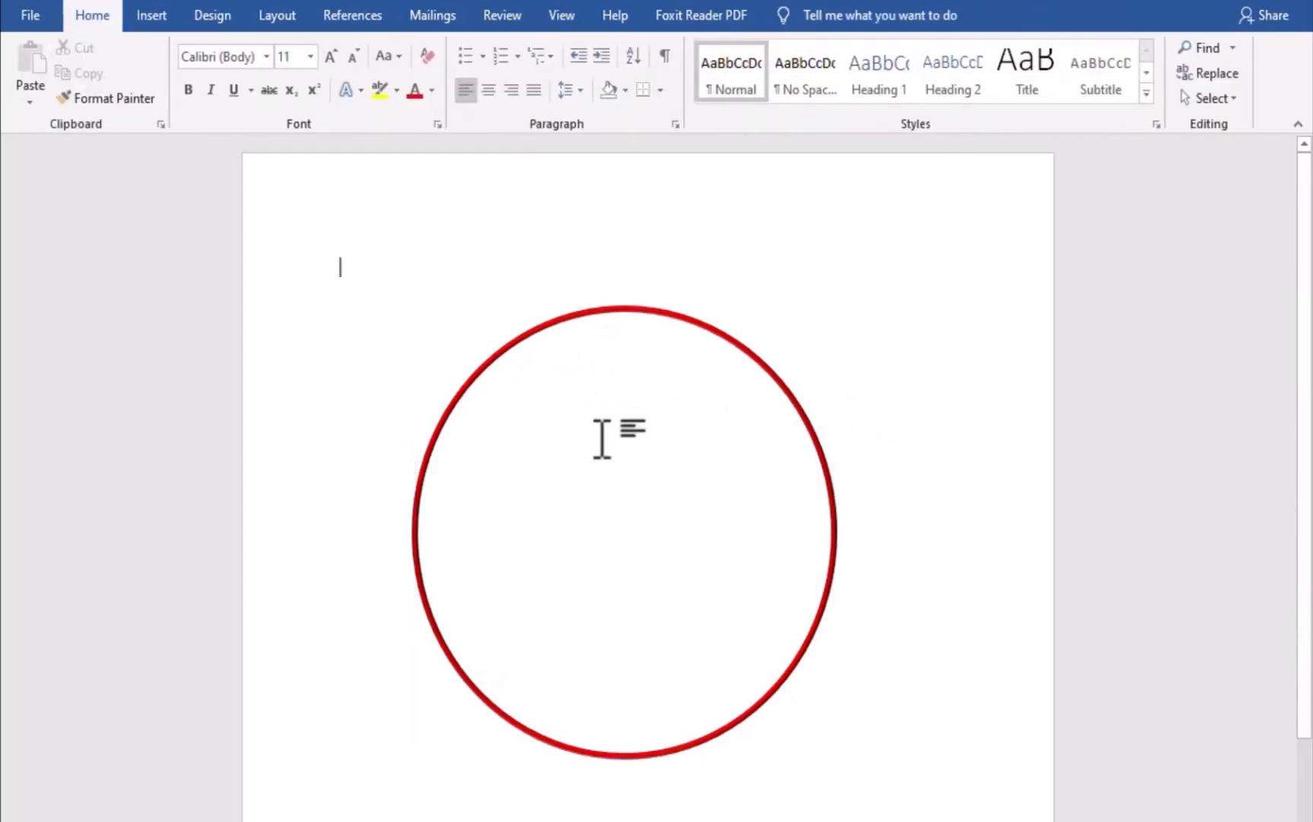
# Draw an up-down block arrow about 10.7 cm tall and 3.2 cm wide, centred vertically inside the circle
pyautogui.click(497, 345)
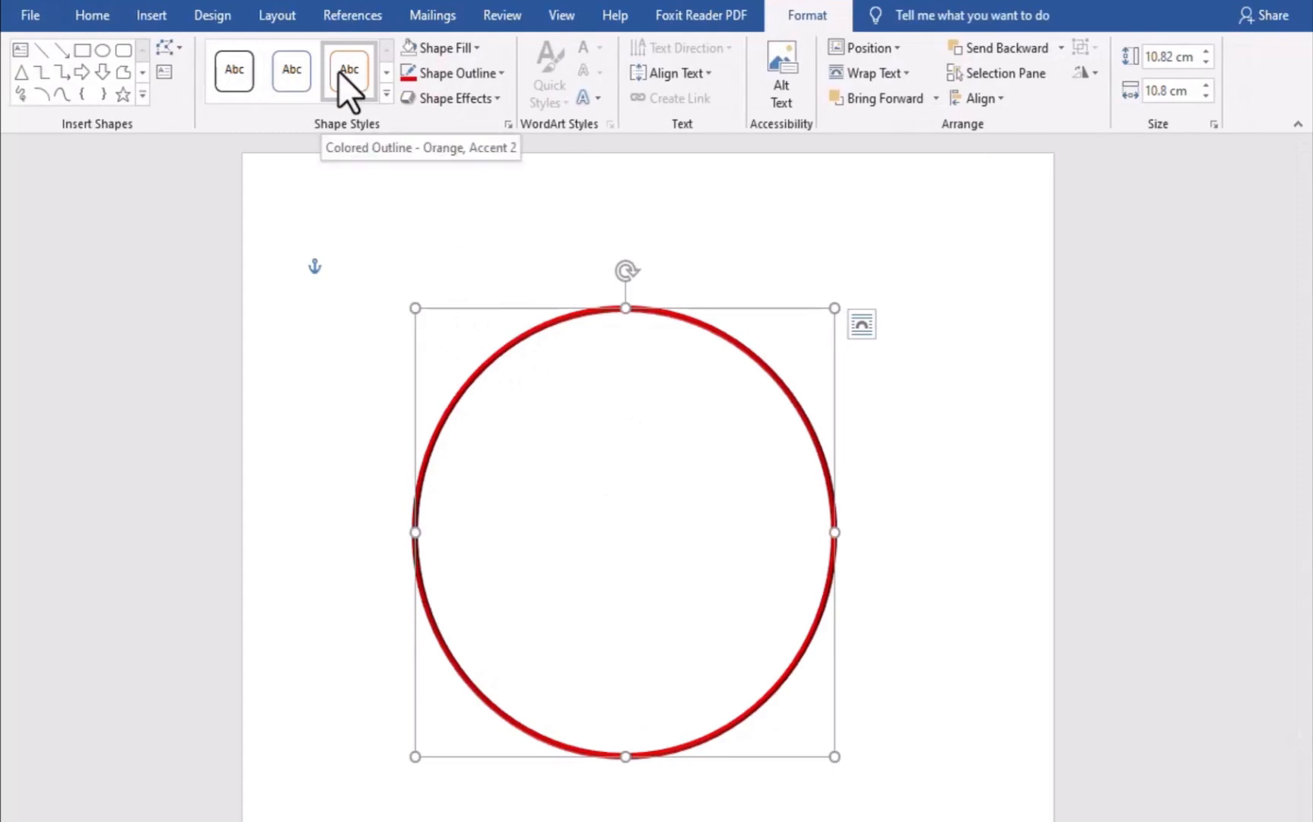
pyautogui.click(128, 12)
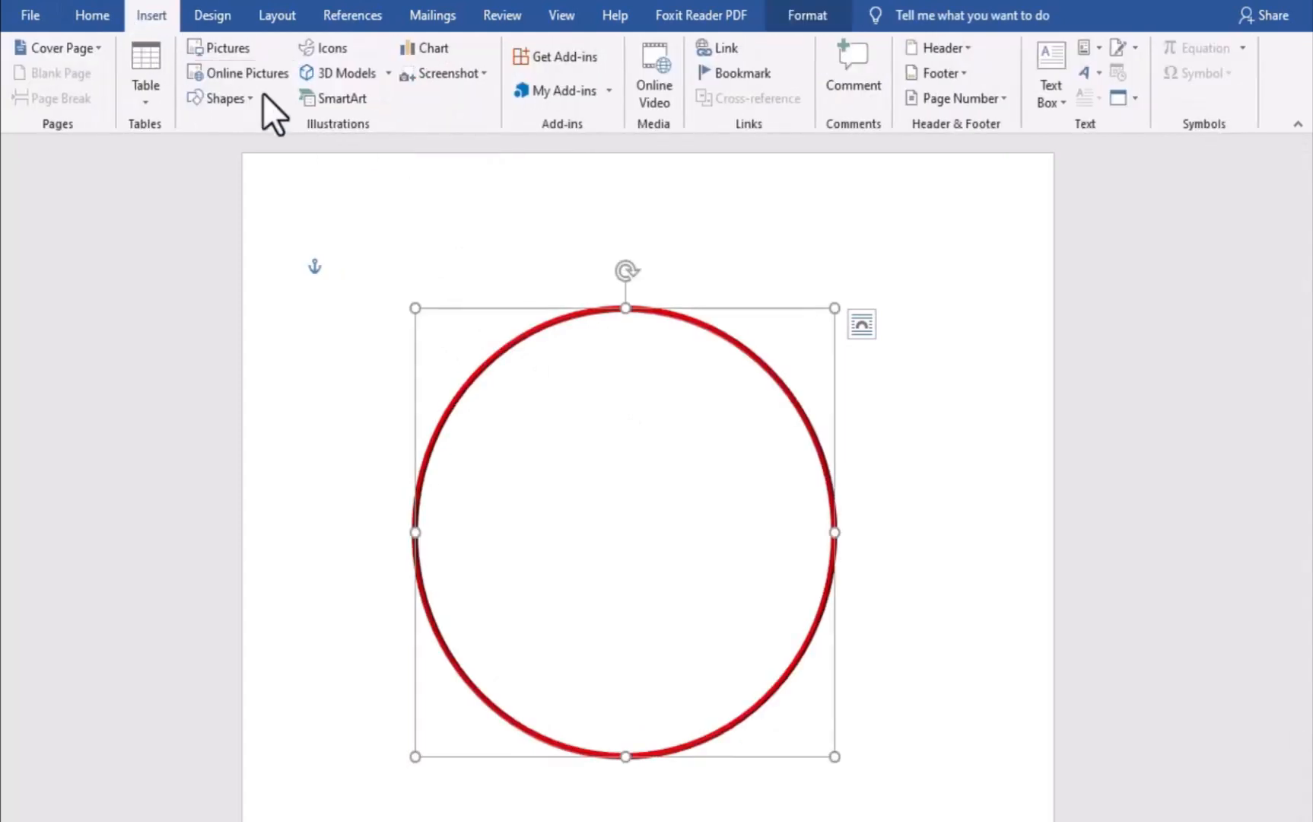
pyautogui.click(223, 98)
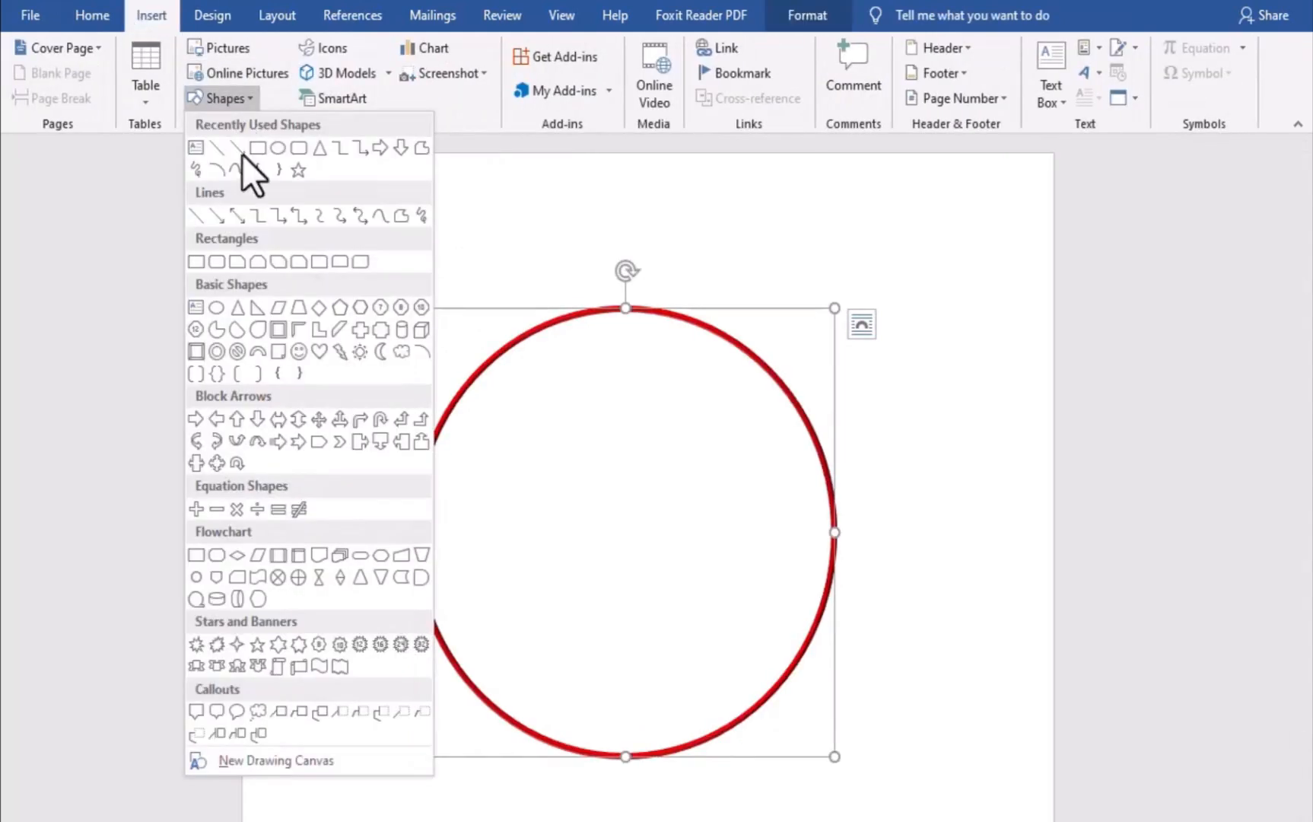
pyautogui.click(276, 420)
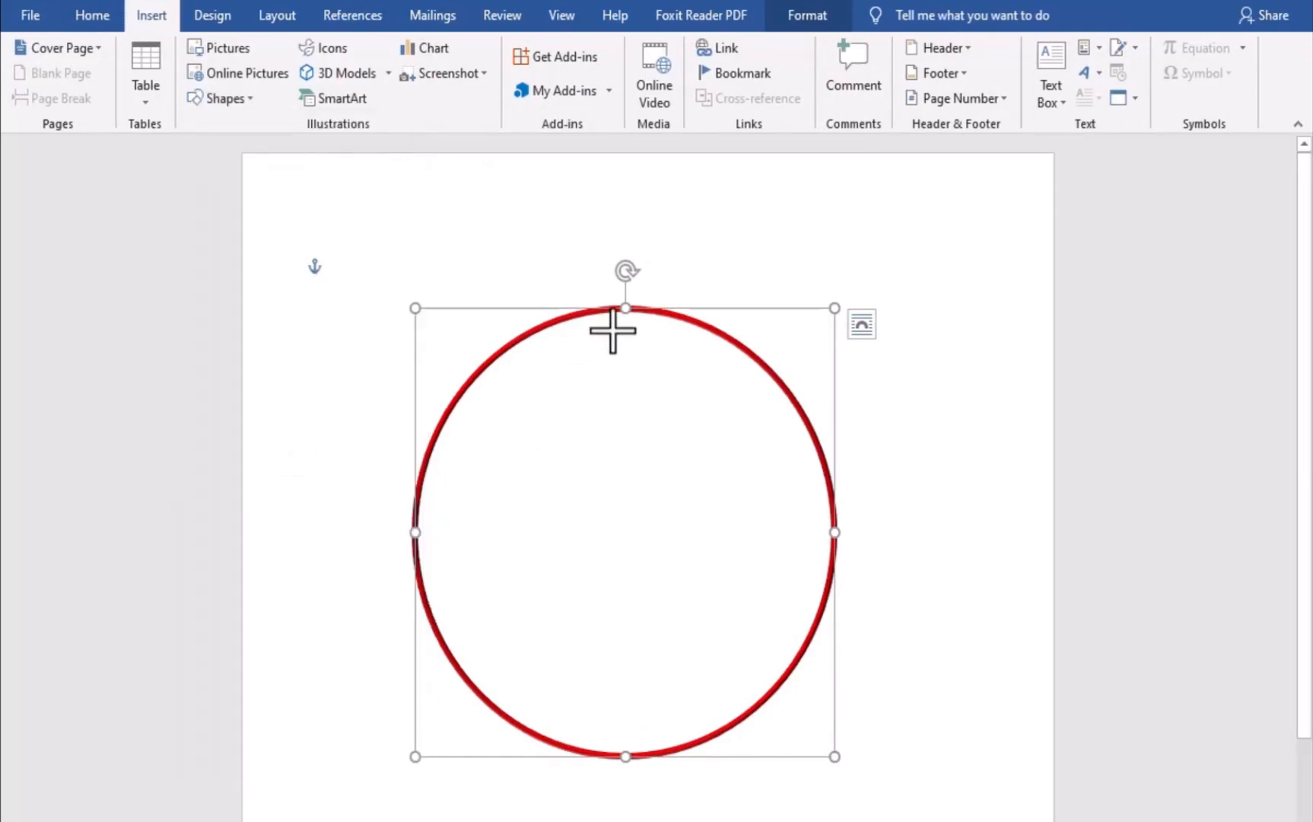
pyautogui.moveTo(603, 314); pyautogui.dragTo(732, 753)
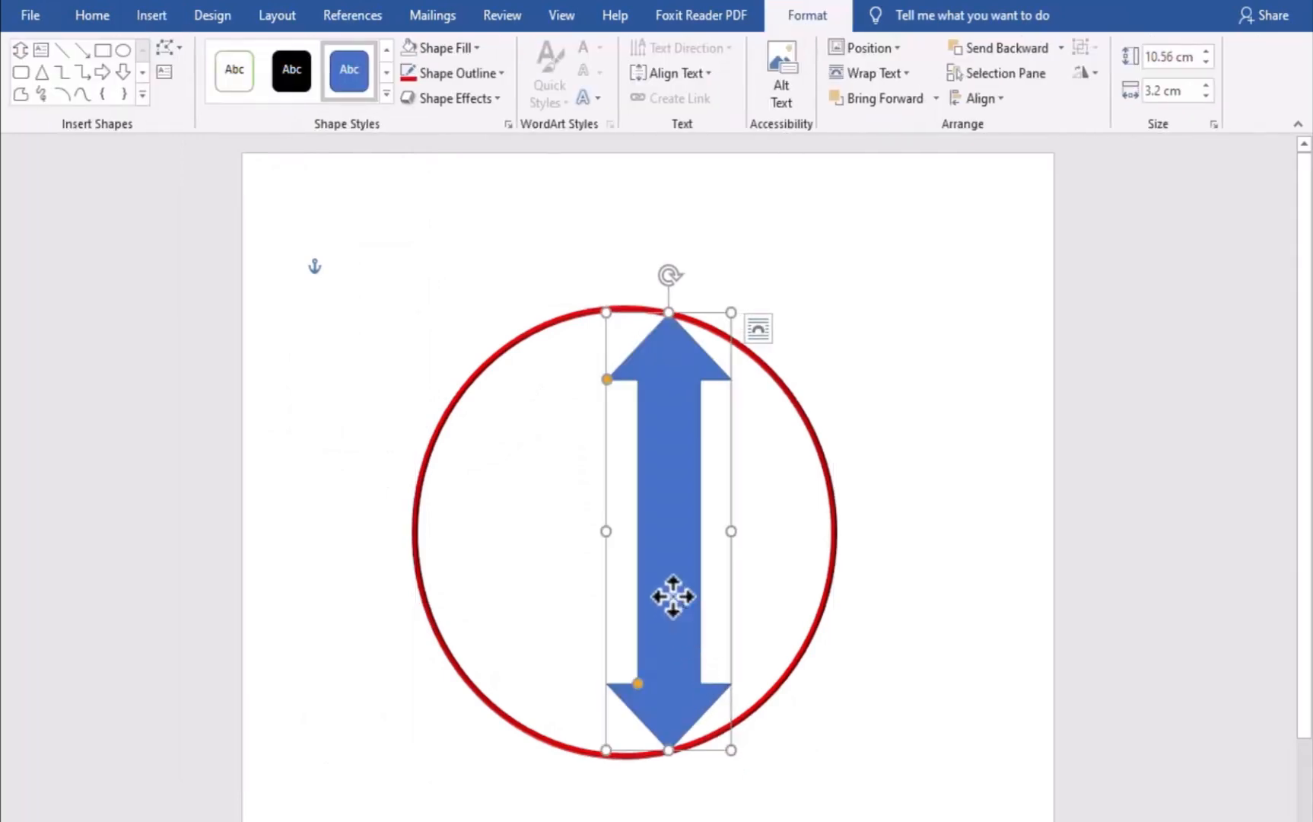
pyautogui.moveTo(671, 595); pyautogui.dragTo(617, 608)
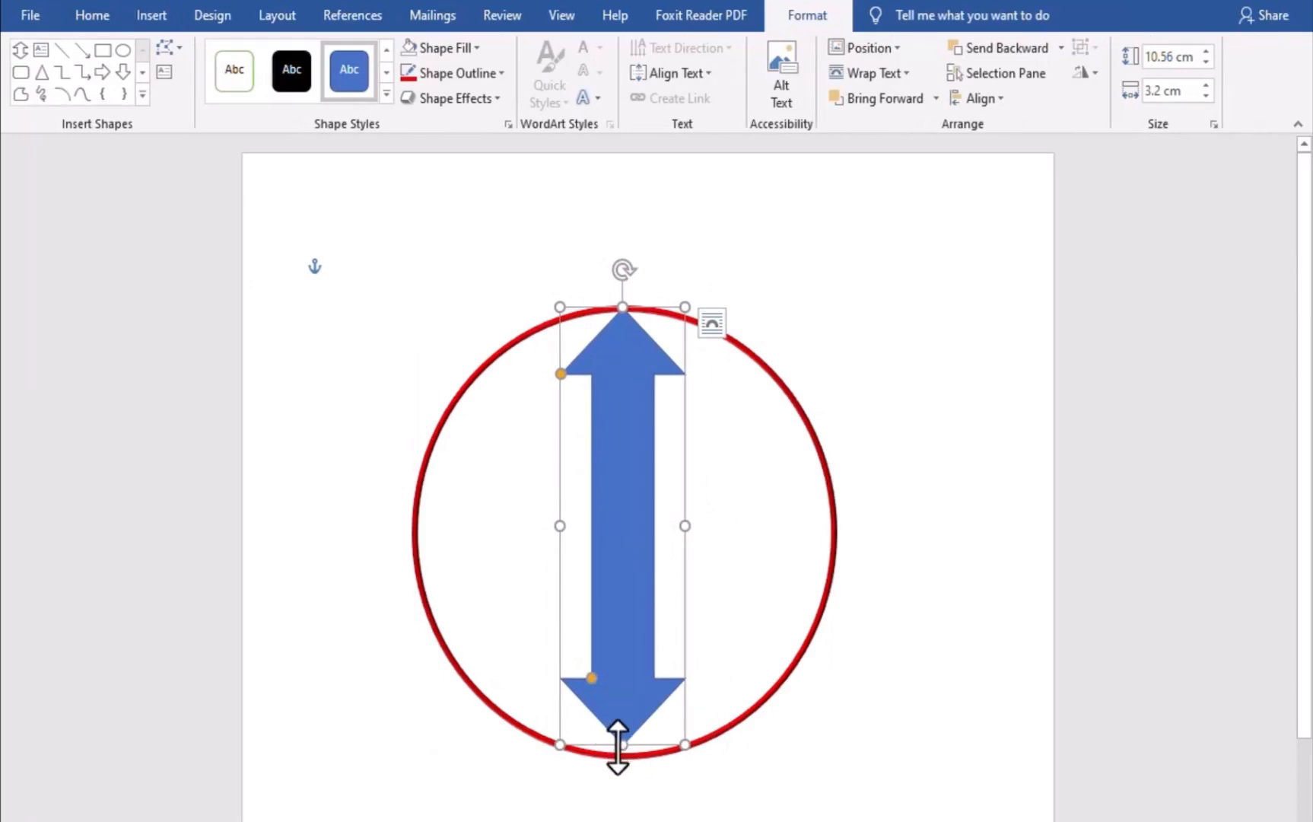
pyautogui.moveTo(622, 744); pyautogui.dragTo(620, 755)
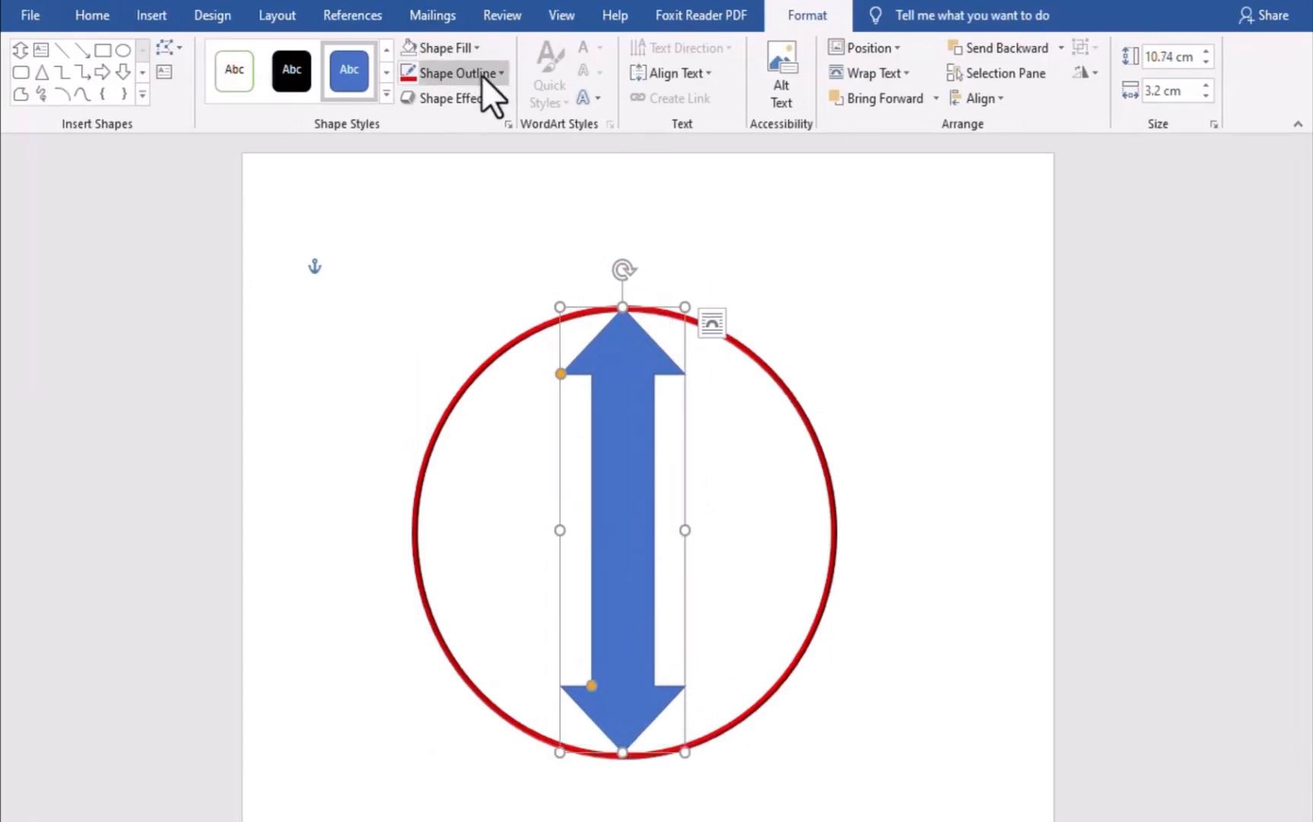
# Remove the arrow's fill and drag its adjustment handles to make the shaft a thin line with shorter heads
pyautogui.click(464, 44)
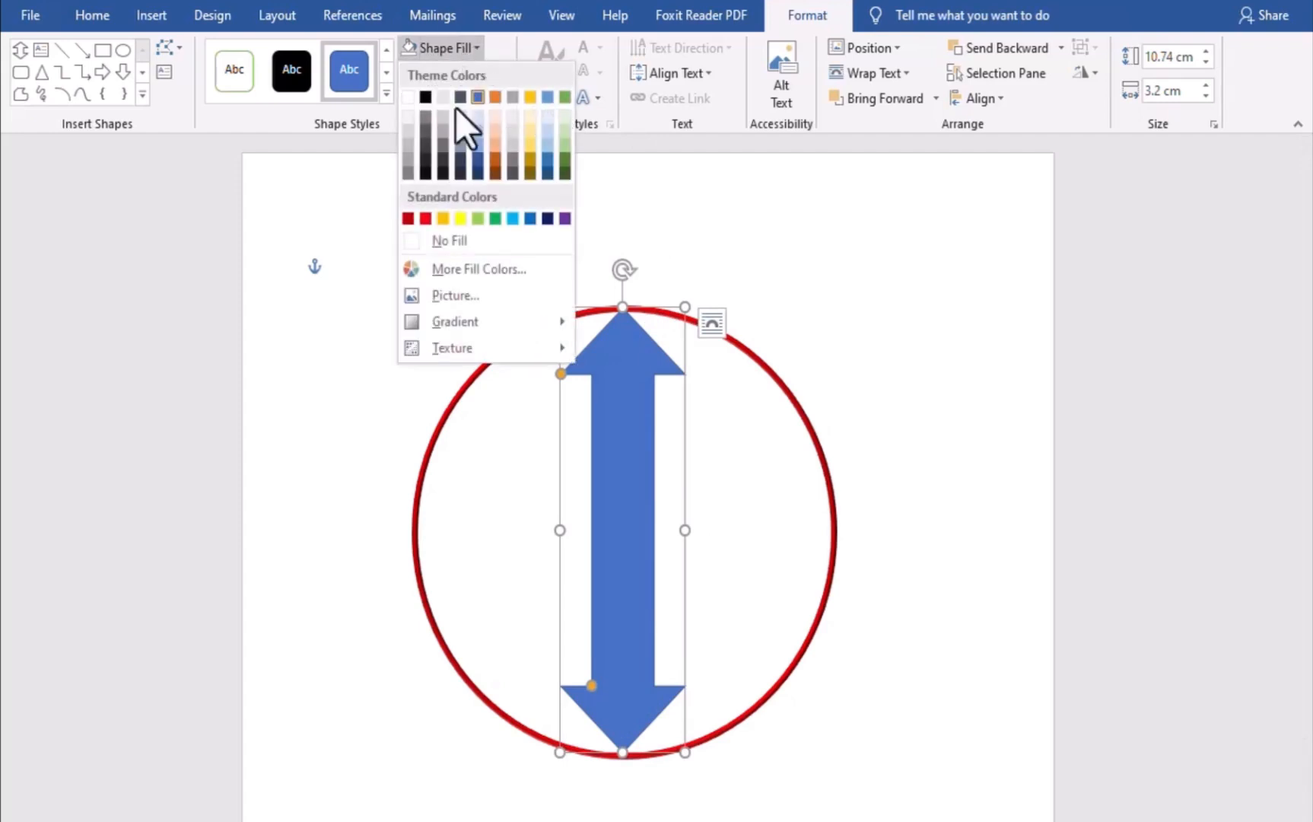
pyautogui.click(453, 242)
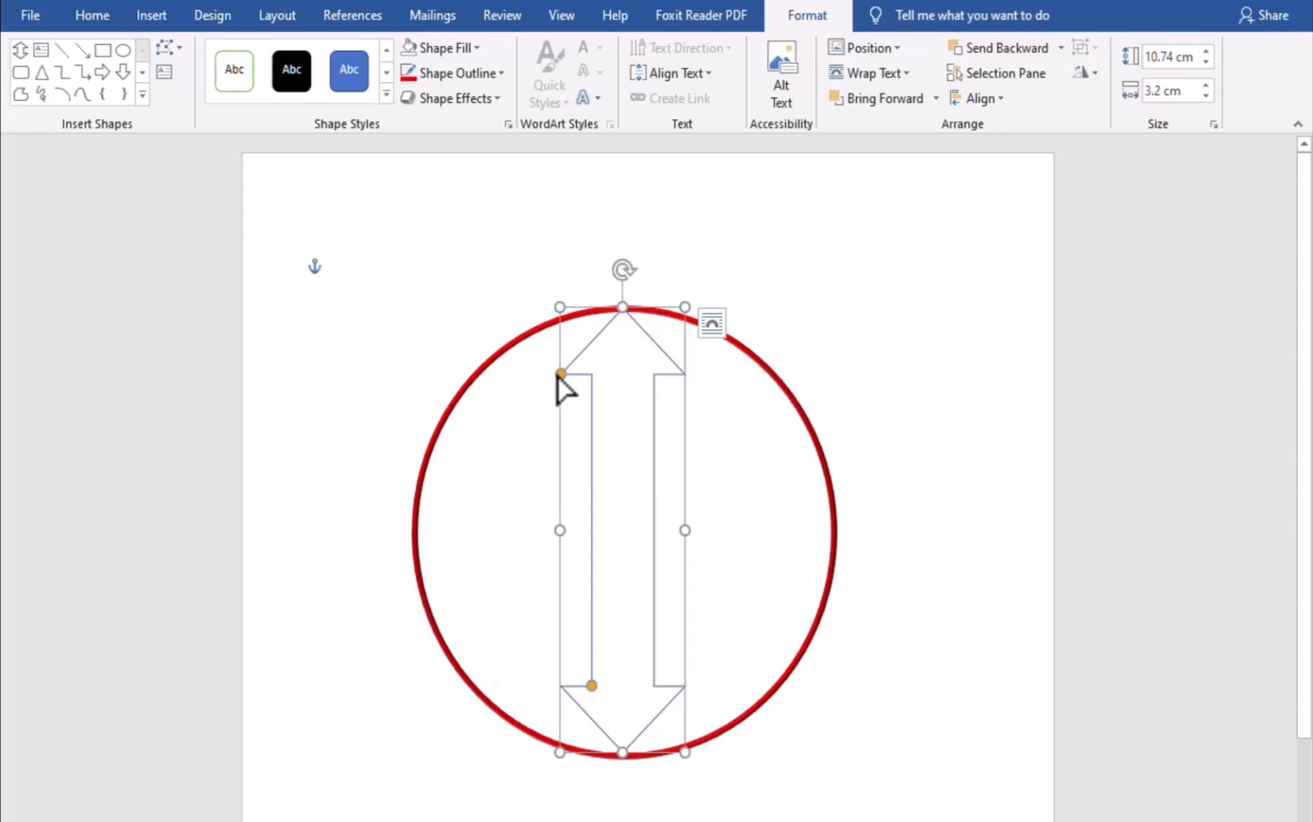
pyautogui.moveTo(559, 375); pyautogui.dragTo(597, 359)
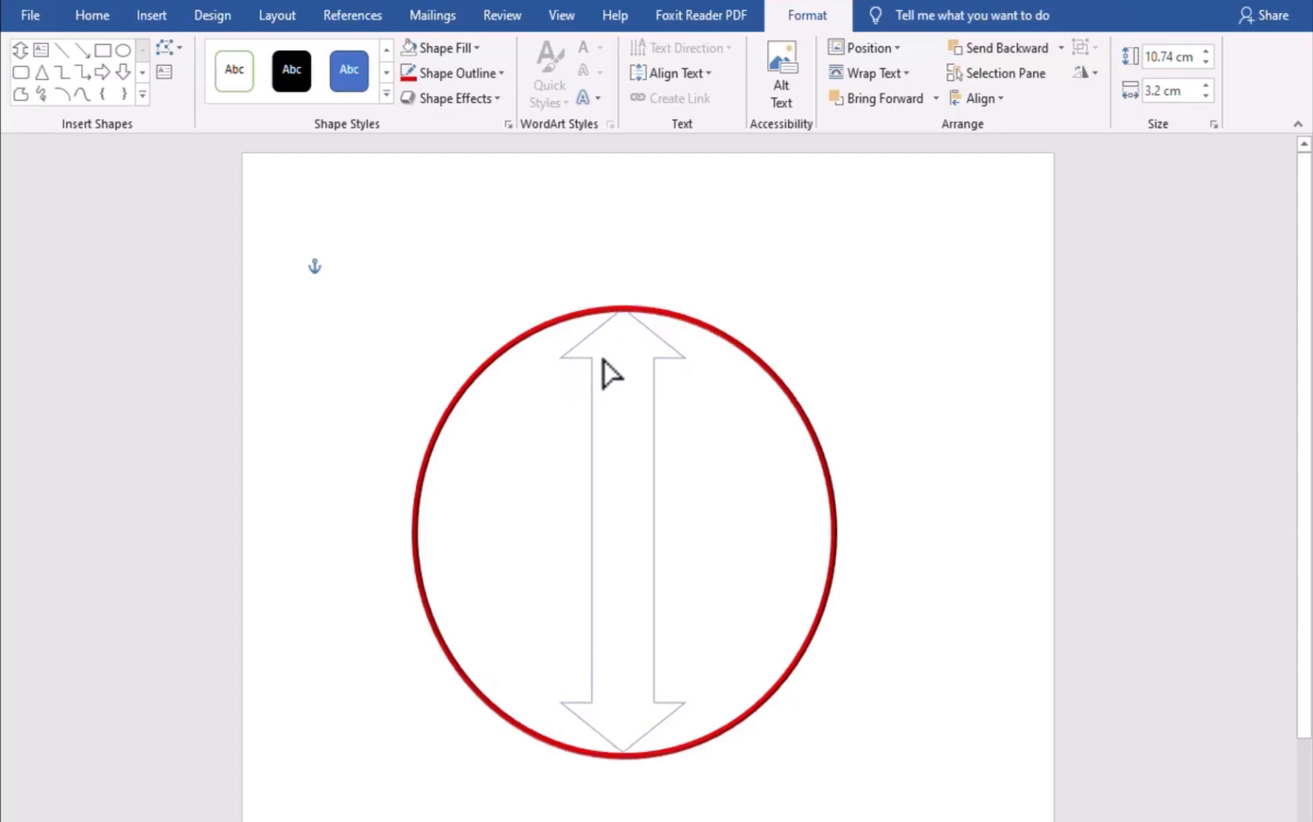
pyautogui.click(606, 365)
pyautogui.moveTo(589, 700); pyautogui.dragTo(604, 701)
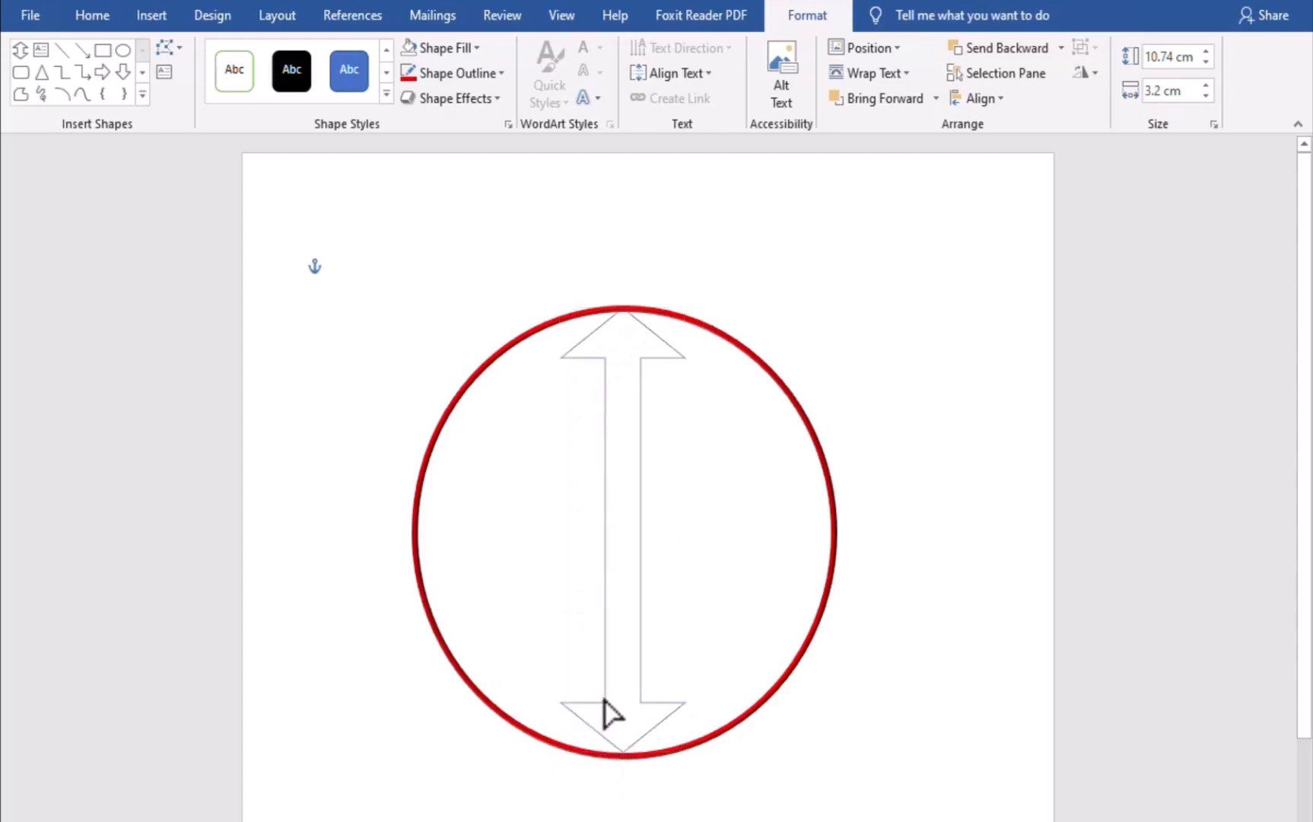
pyautogui.moveTo(605, 712); pyautogui.dragTo(620, 702)
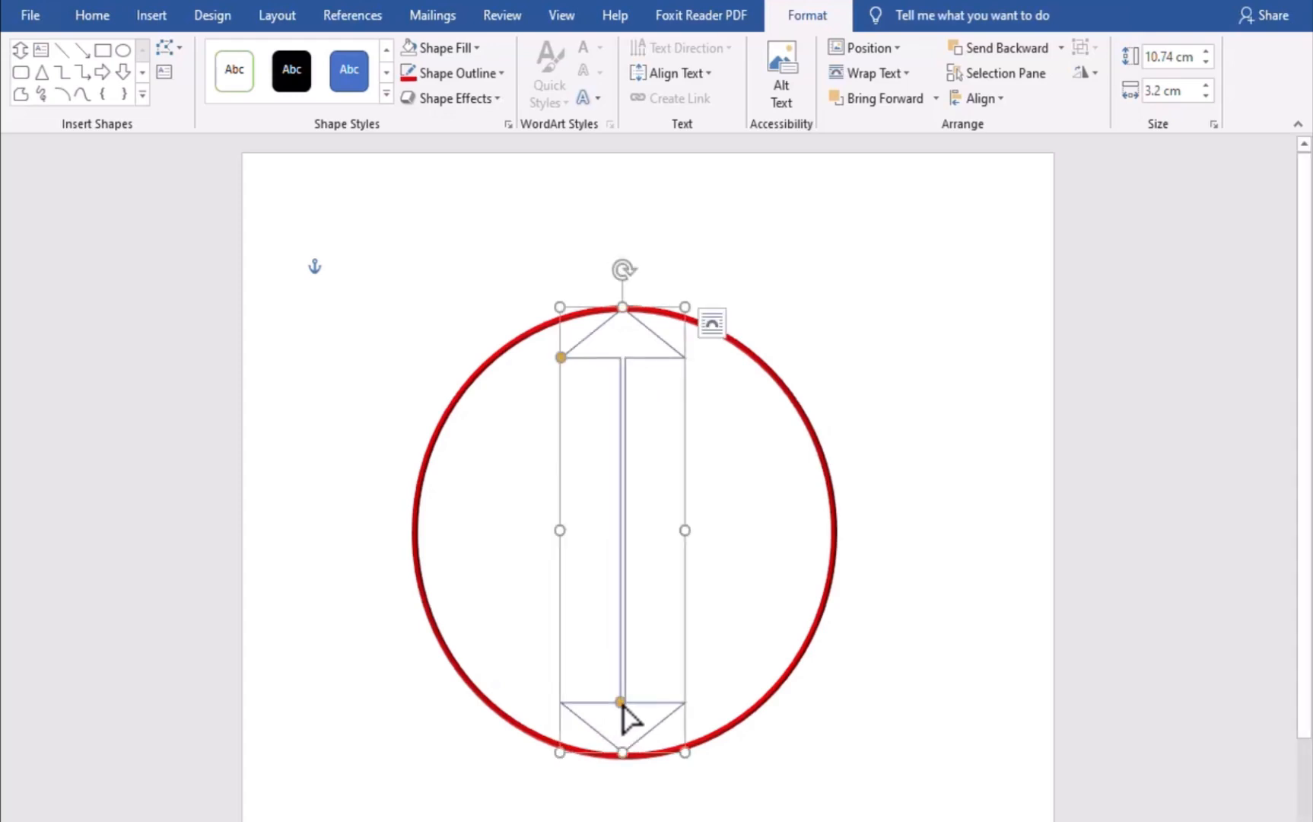
pyautogui.click(716, 628)
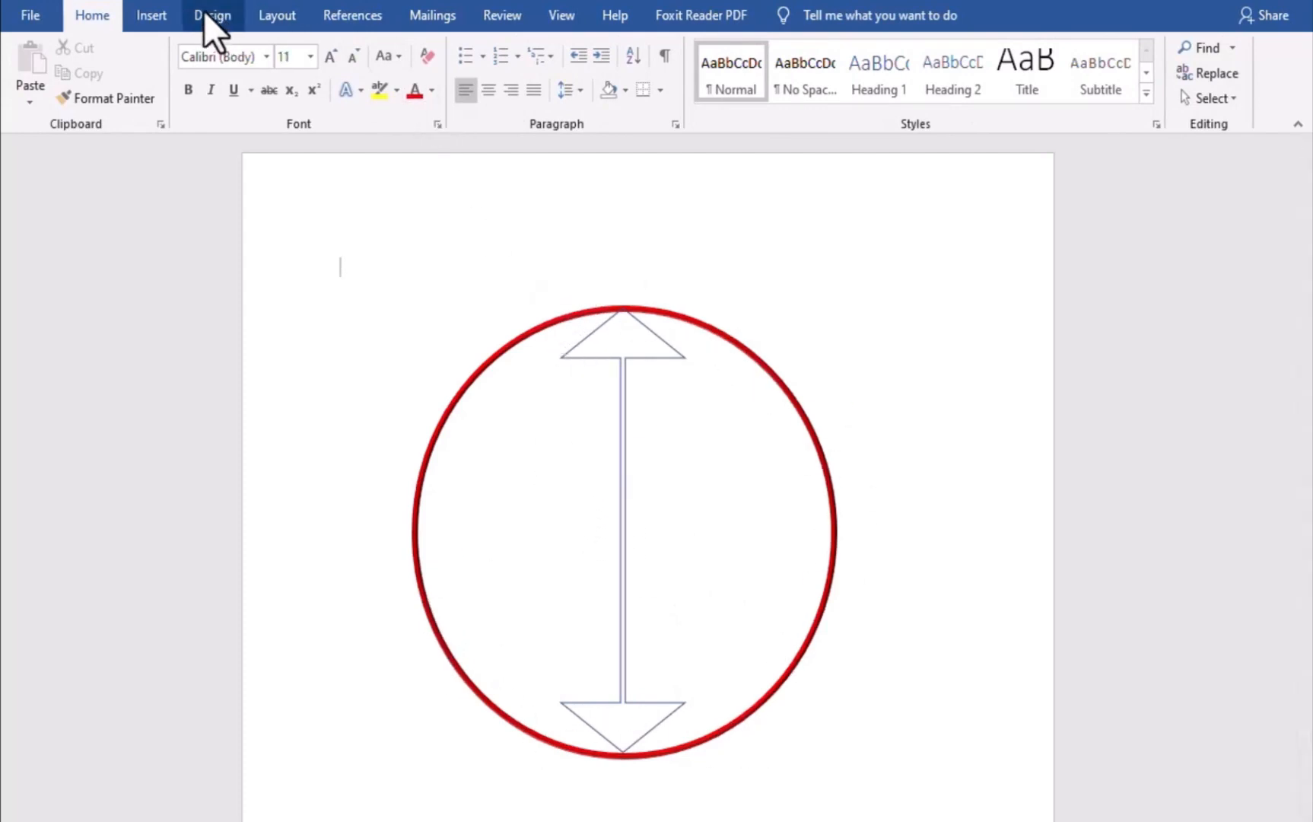
# Draw a punched-tape flowchart shape about 10.5 cm wide and 3.3 cm tall across the circle's middle
pyautogui.click(144, 15)
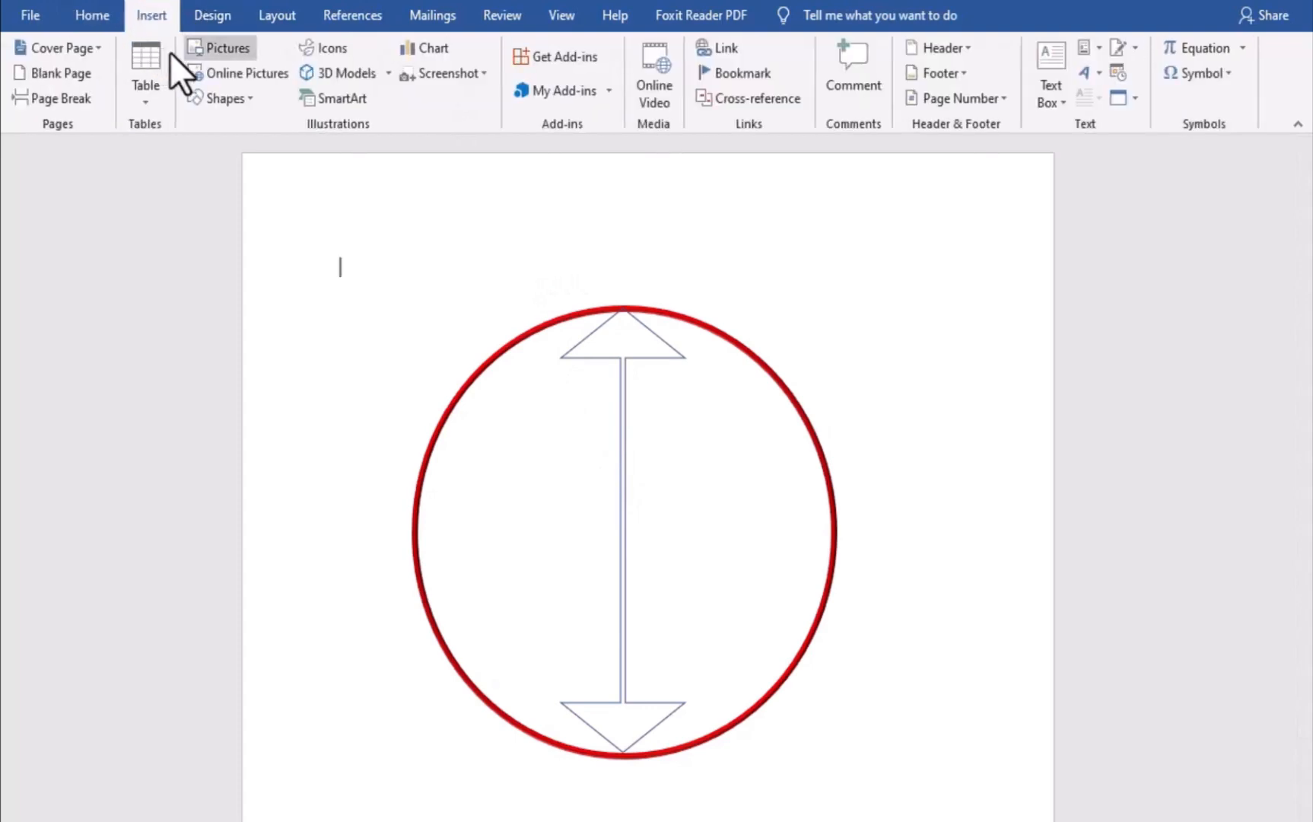
pyautogui.click(227, 100)
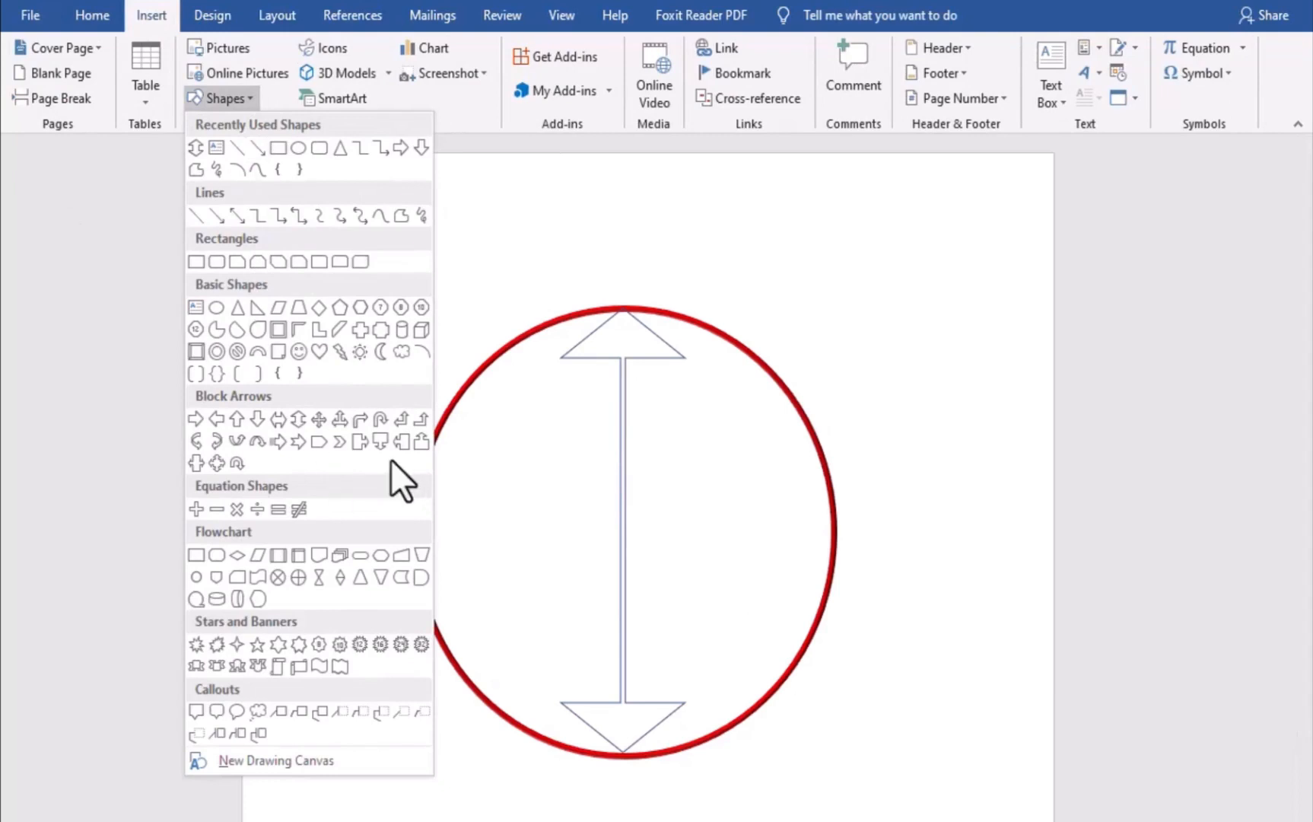
pyautogui.click(233, 578)
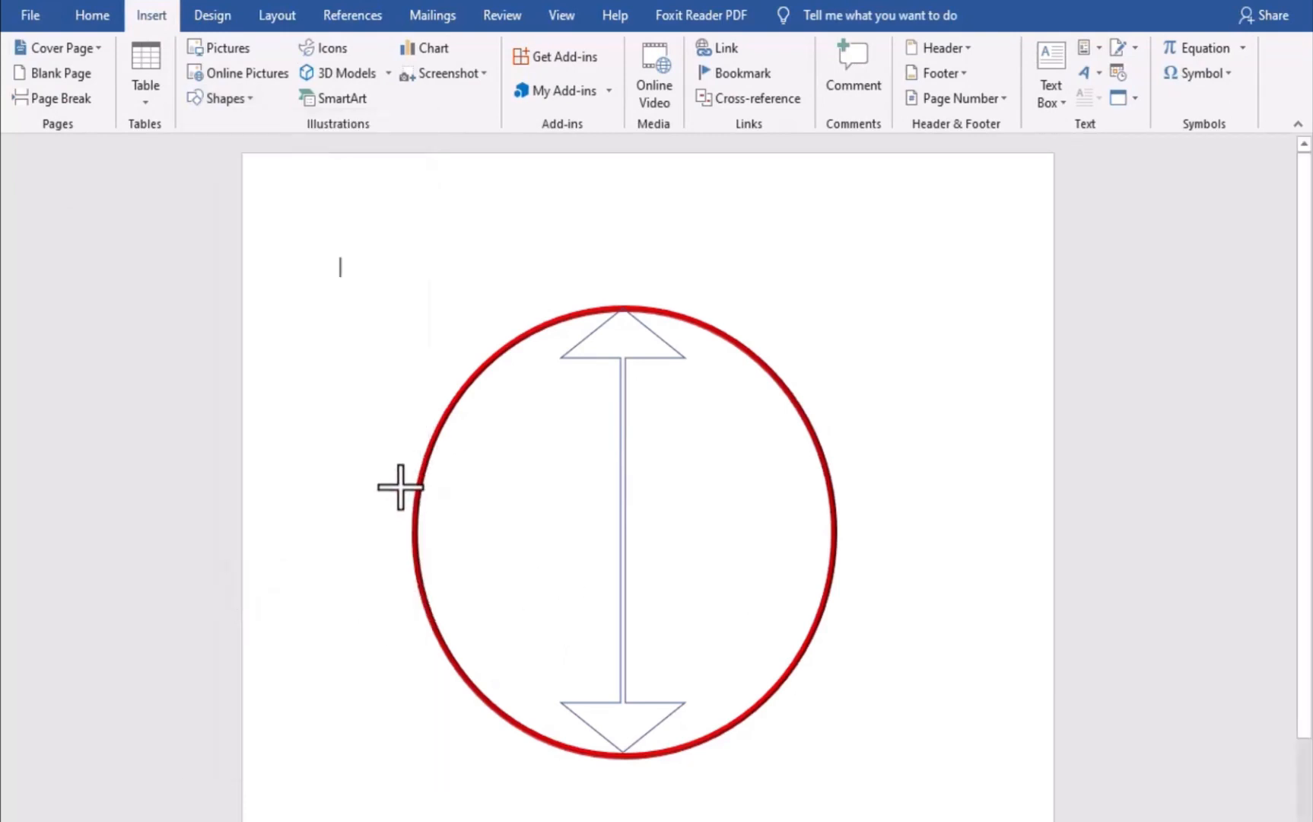
pyautogui.moveTo(421, 481); pyautogui.dragTo(830, 618)
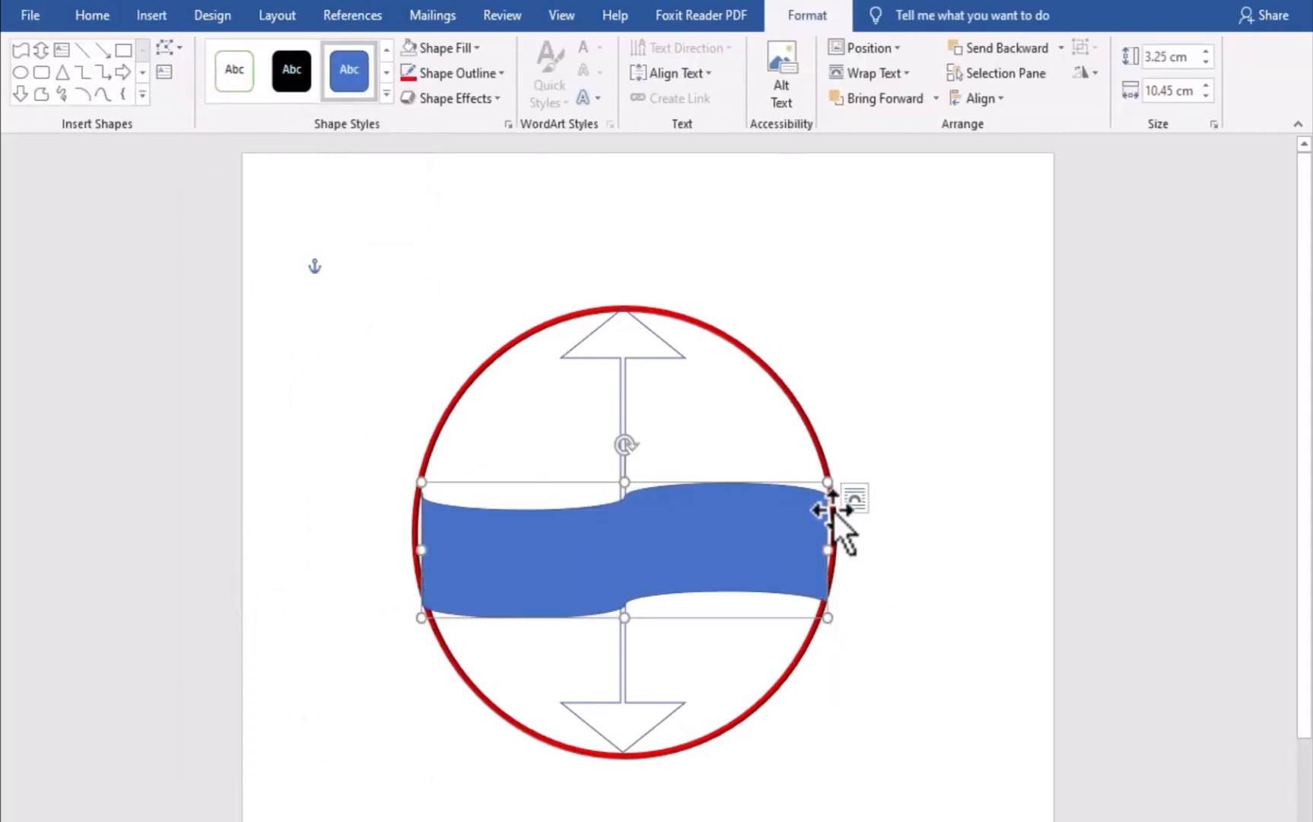
# Remove the wavy band's fill and give its outline an orange colour with a 2¼ pt weight
pyautogui.click(464, 46)
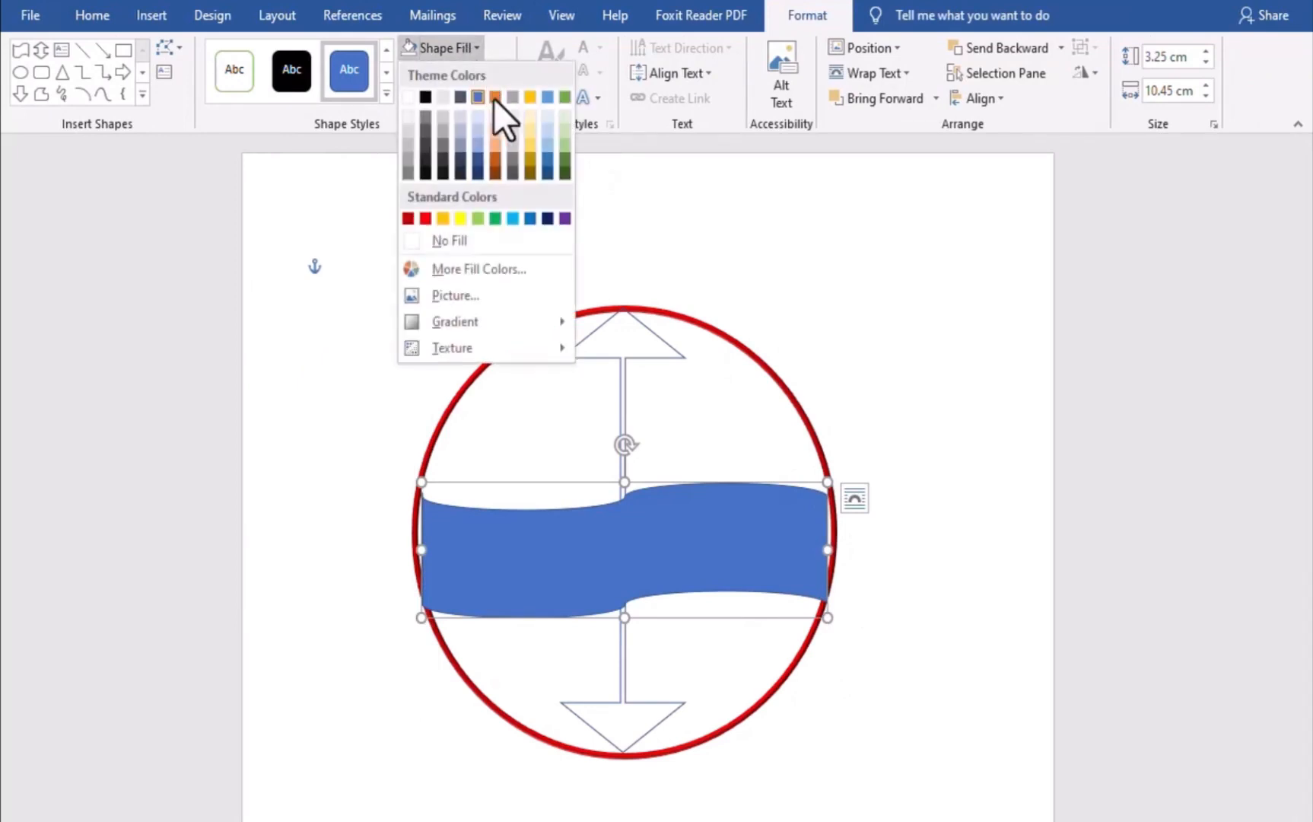
pyautogui.click(430, 242)
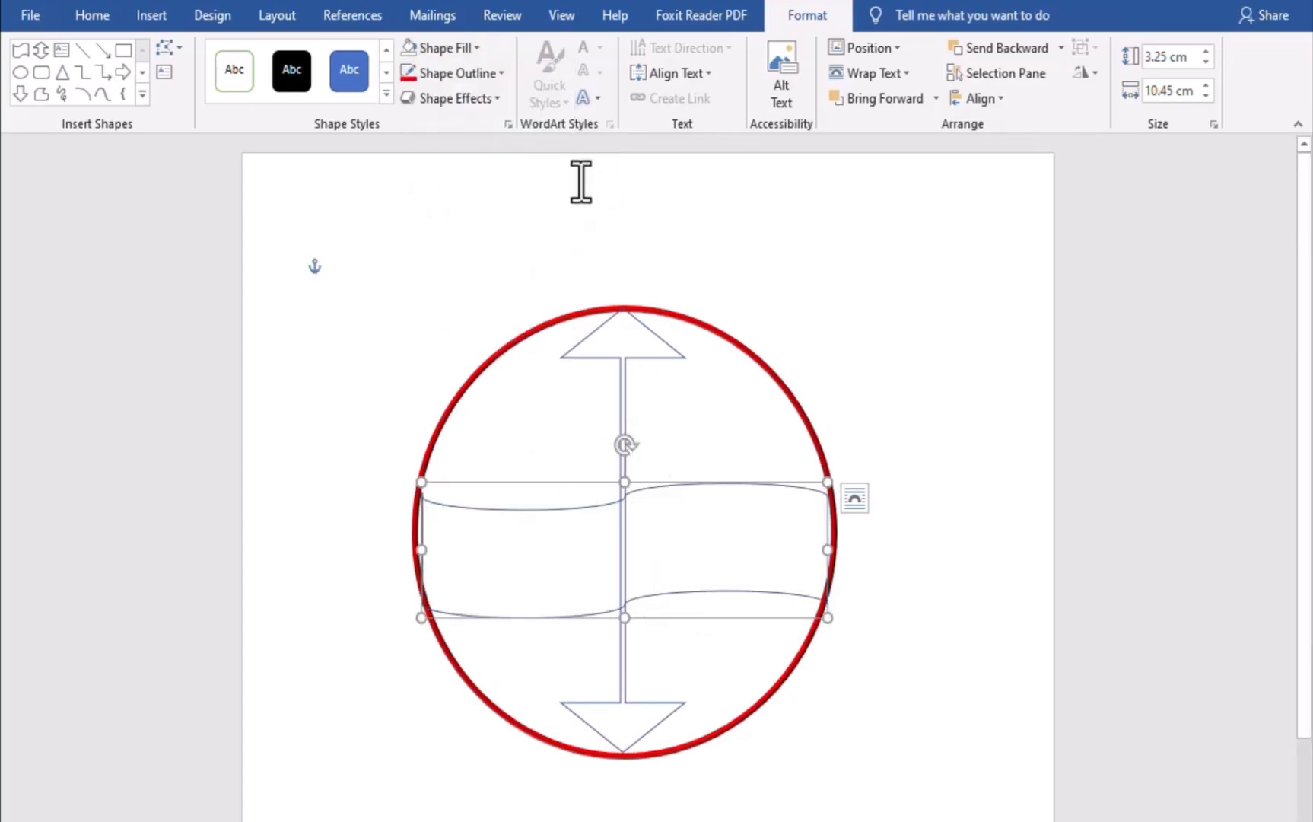
pyautogui.click(489, 73)
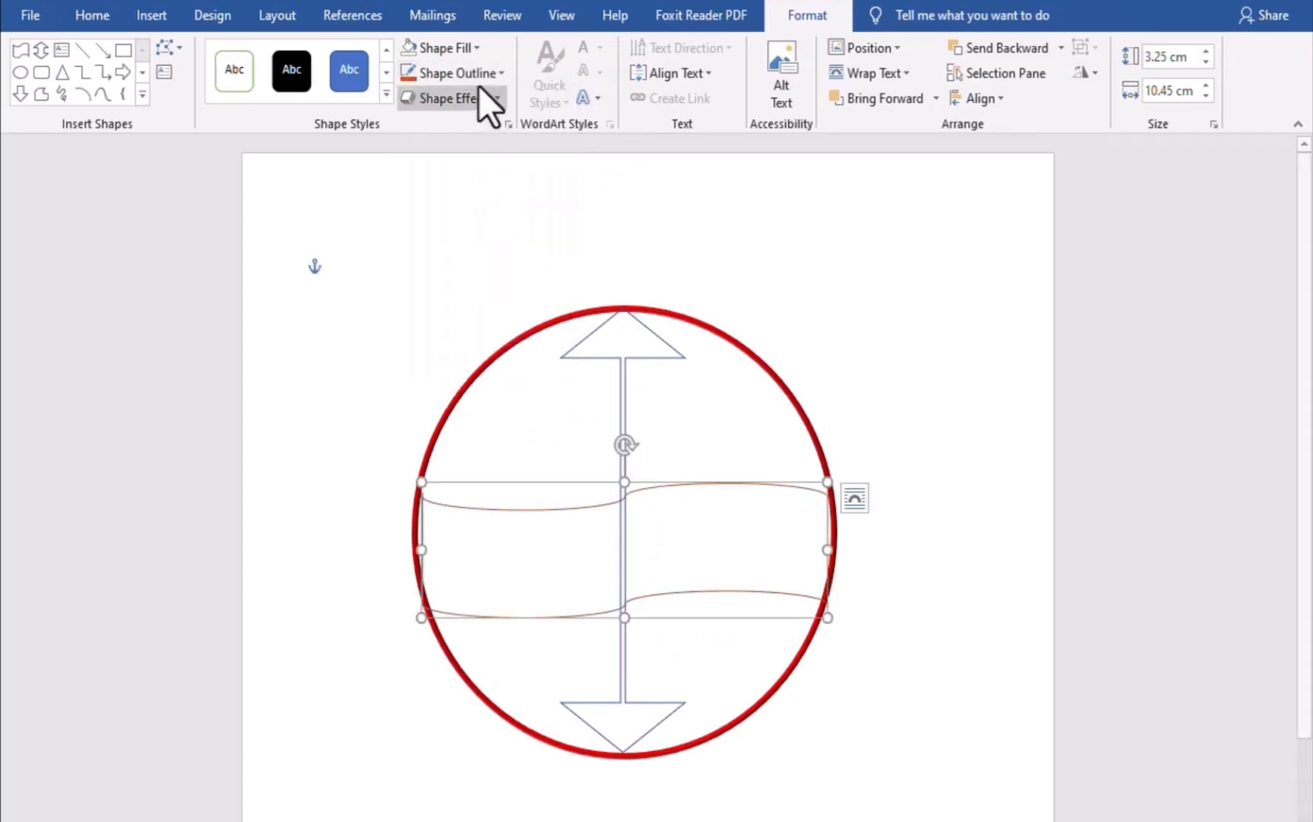
pyautogui.click(497, 73)
pyautogui.moveTo(476, 319)
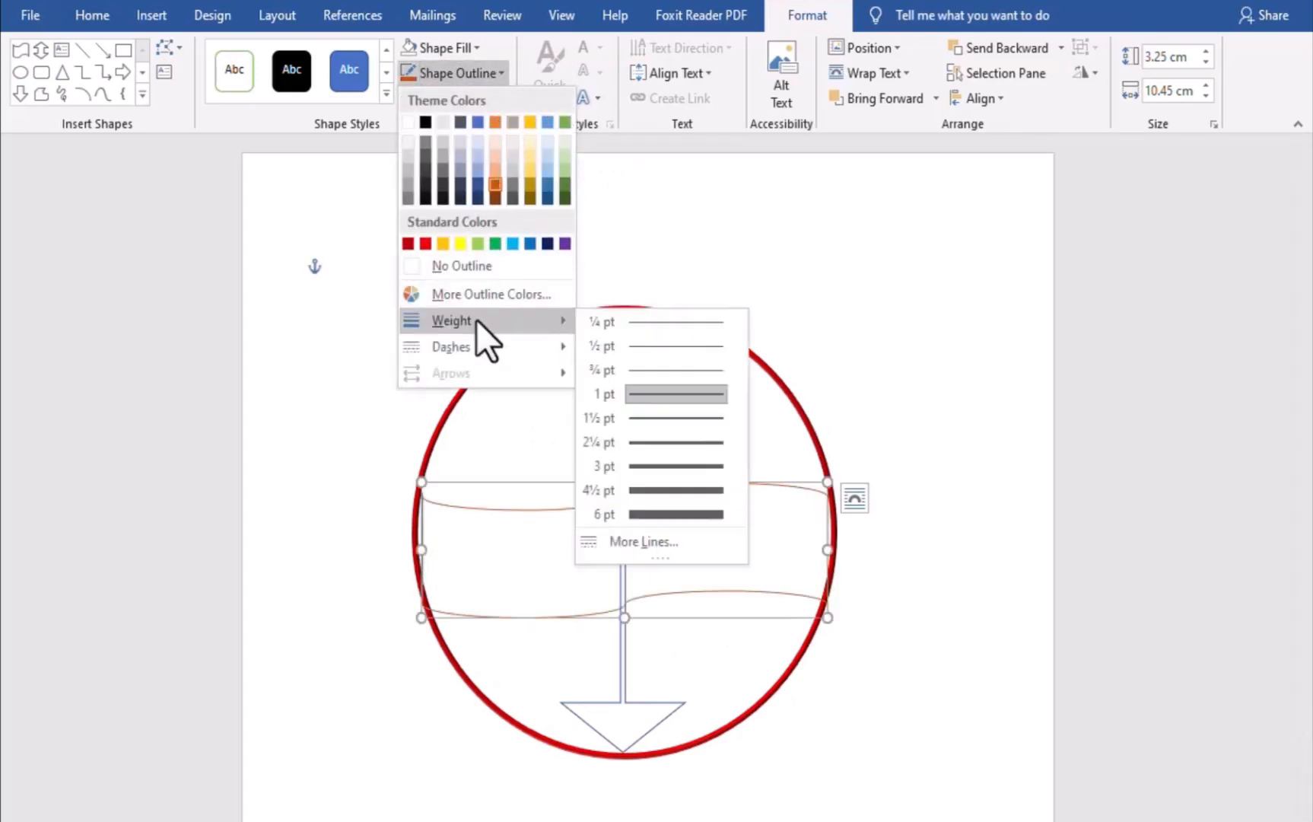
pyautogui.click(659, 442)
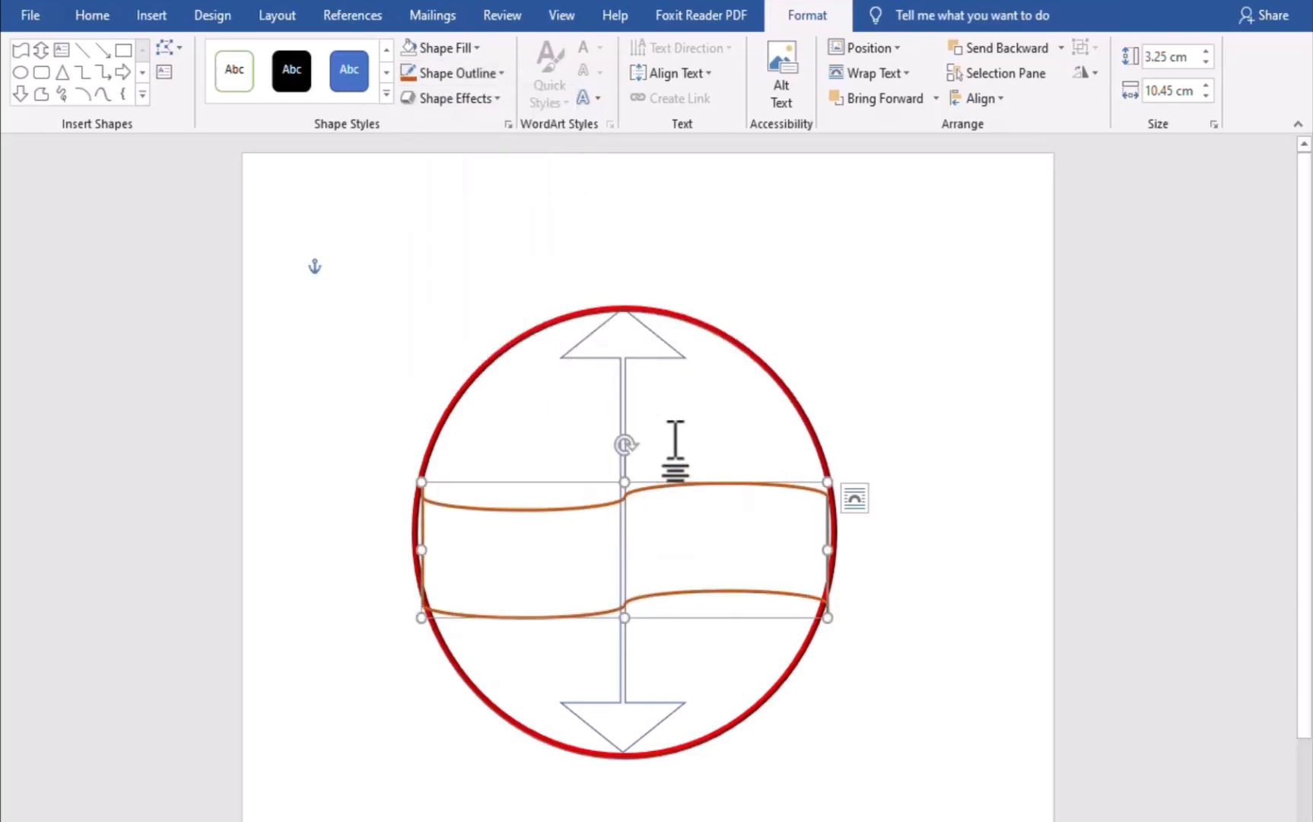
# Give the up-down arrow a 2¼ pt outline in a dark orange shade, then deselect it
pyautogui.click(605, 359)
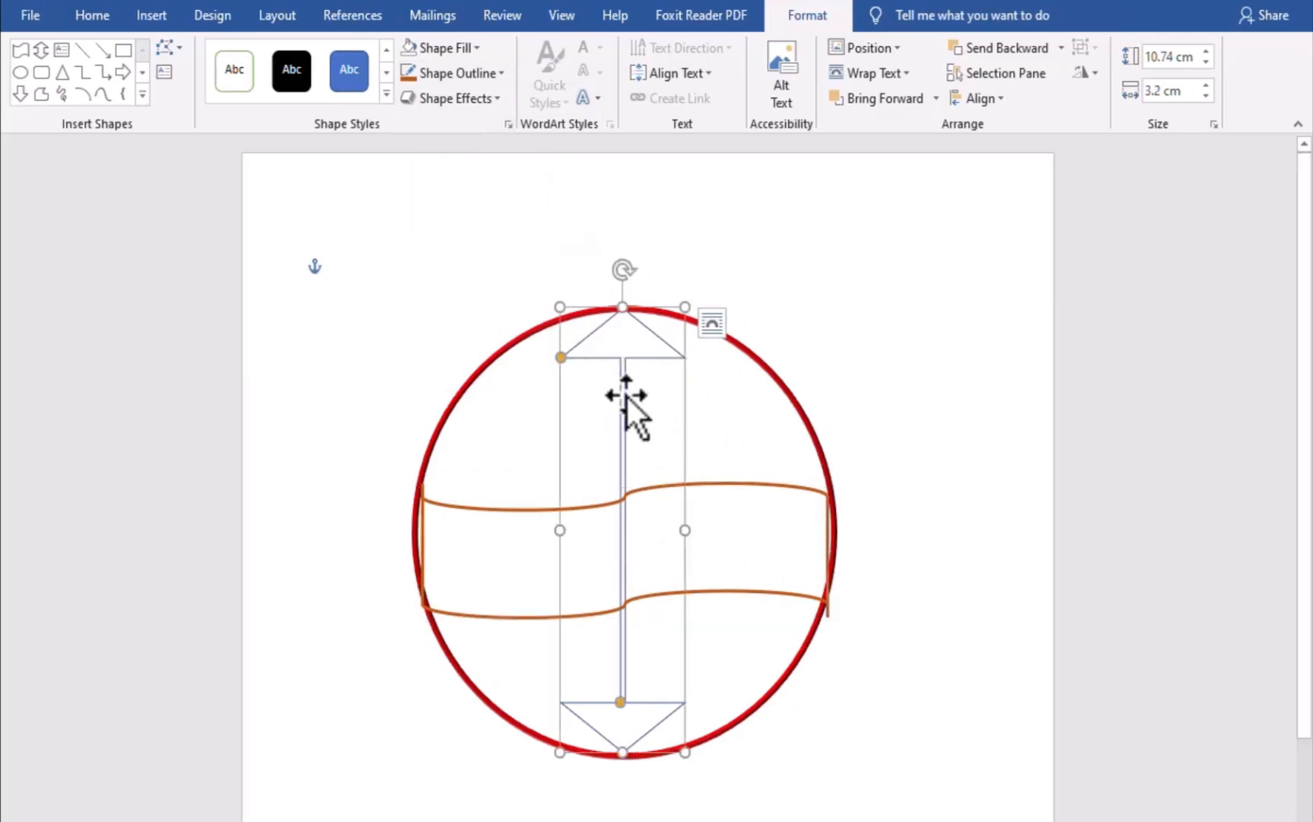
pyautogui.click(498, 75)
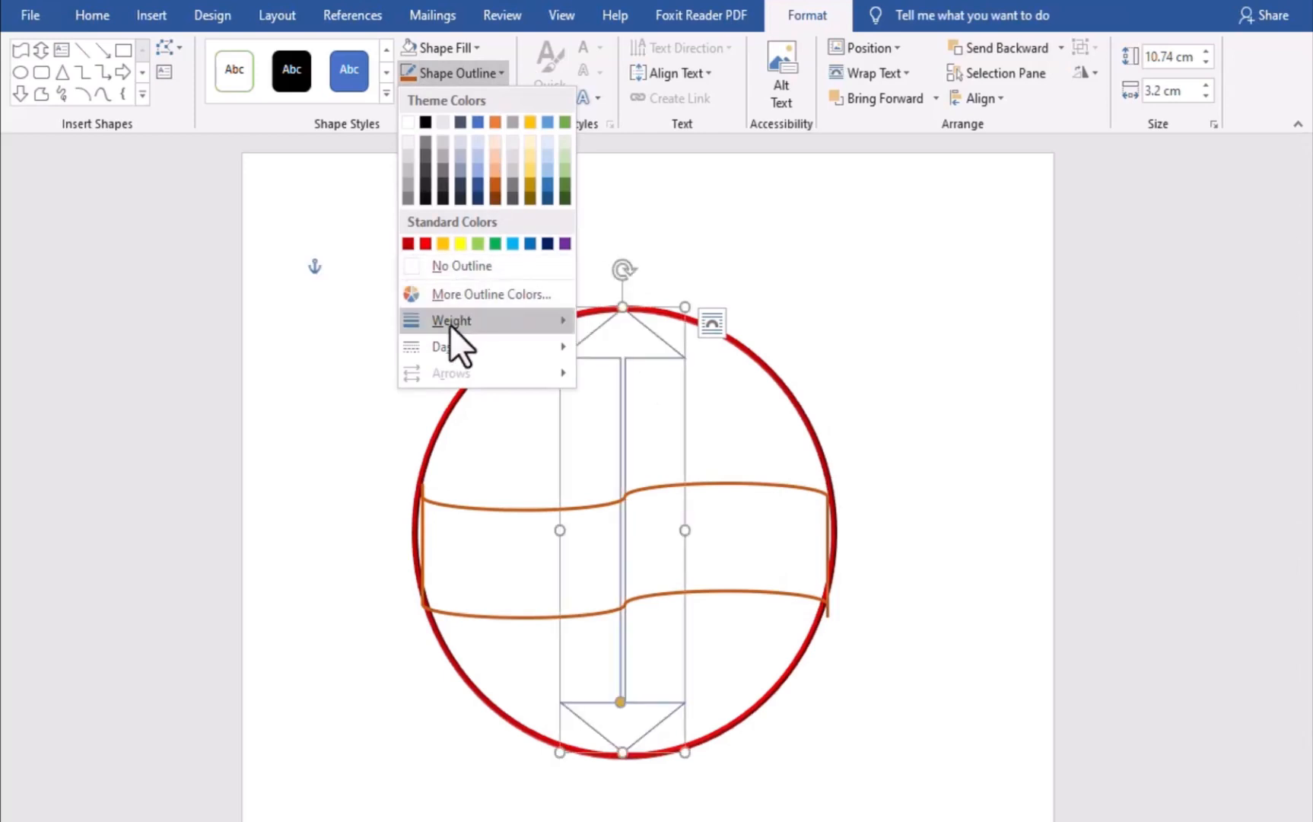
pyautogui.moveTo(450, 324)
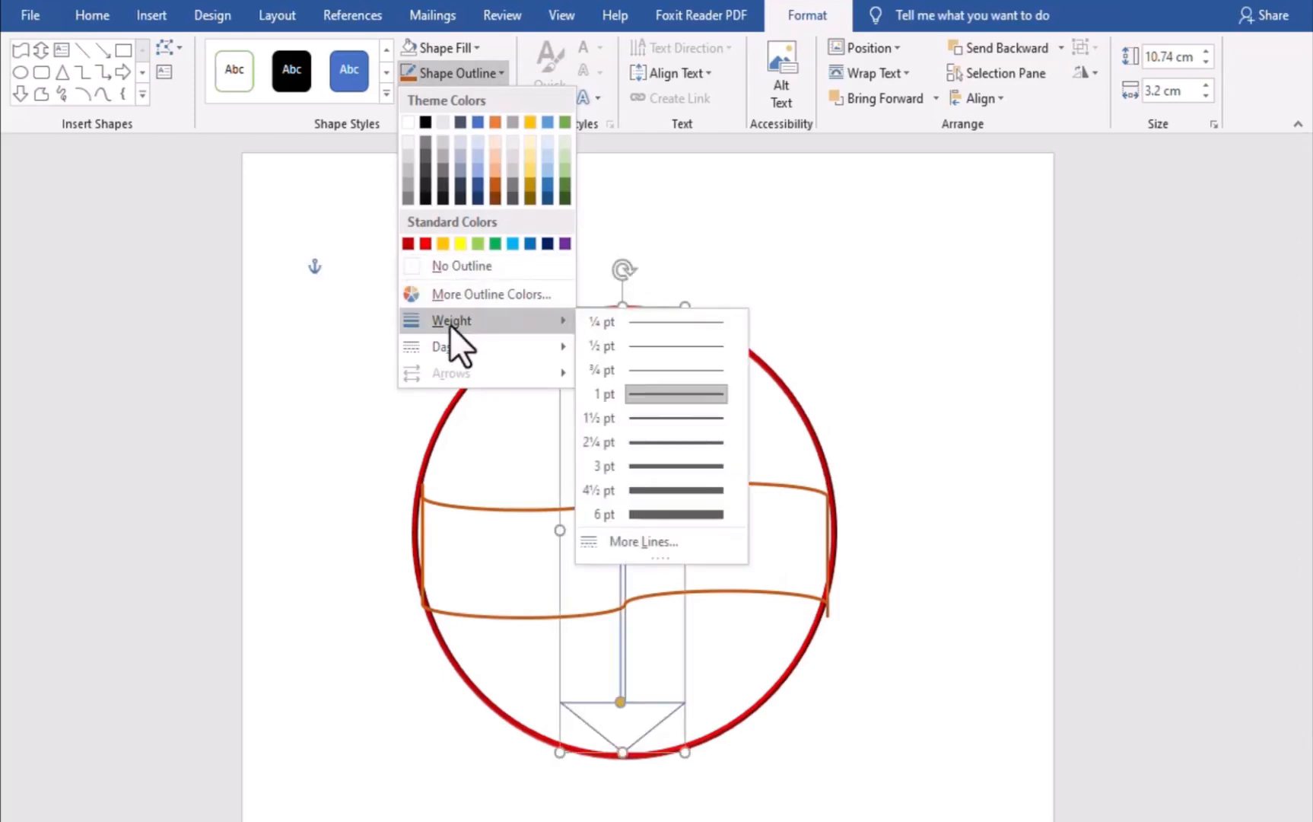
pyautogui.click(670, 451)
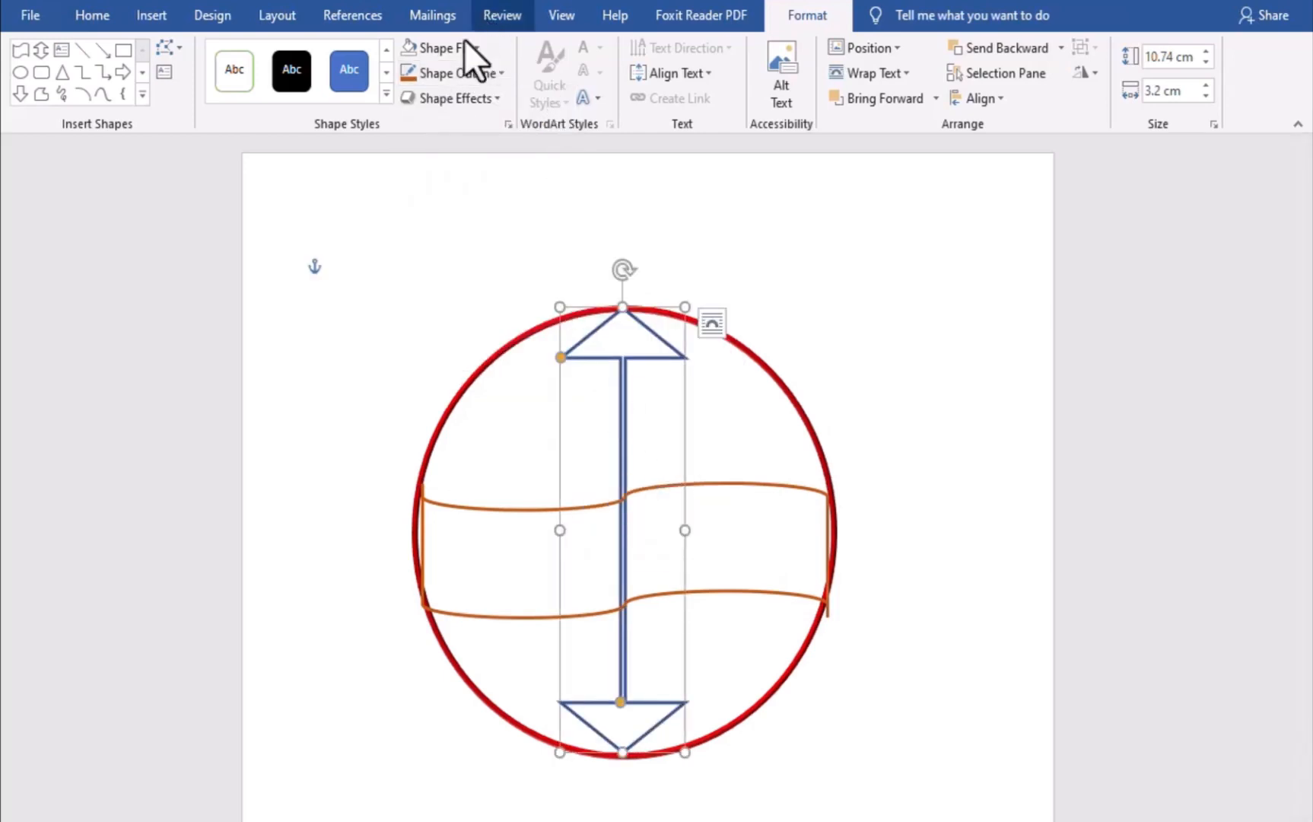
pyautogui.click(495, 72)
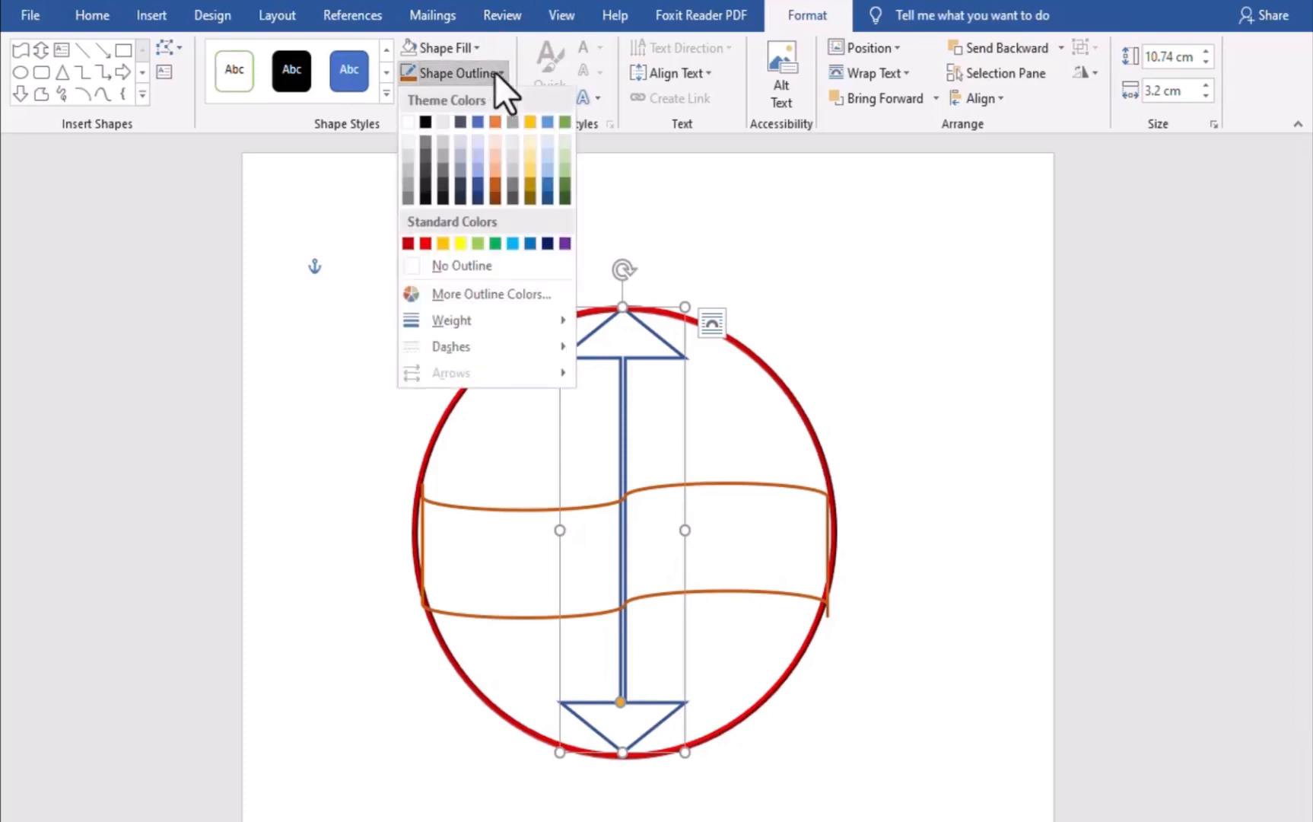
pyautogui.click(480, 182)
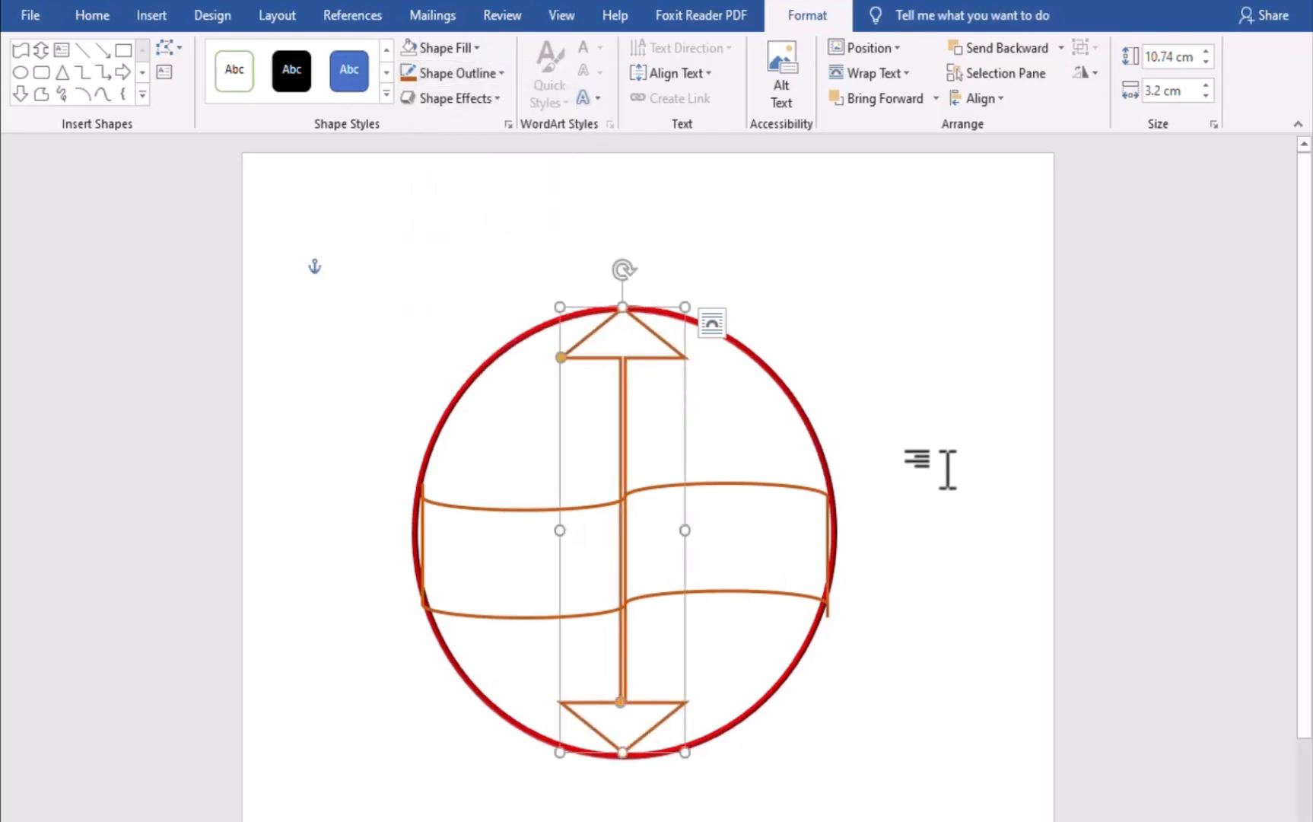
pyautogui.click(801, 407)
pyautogui.click(903, 407)
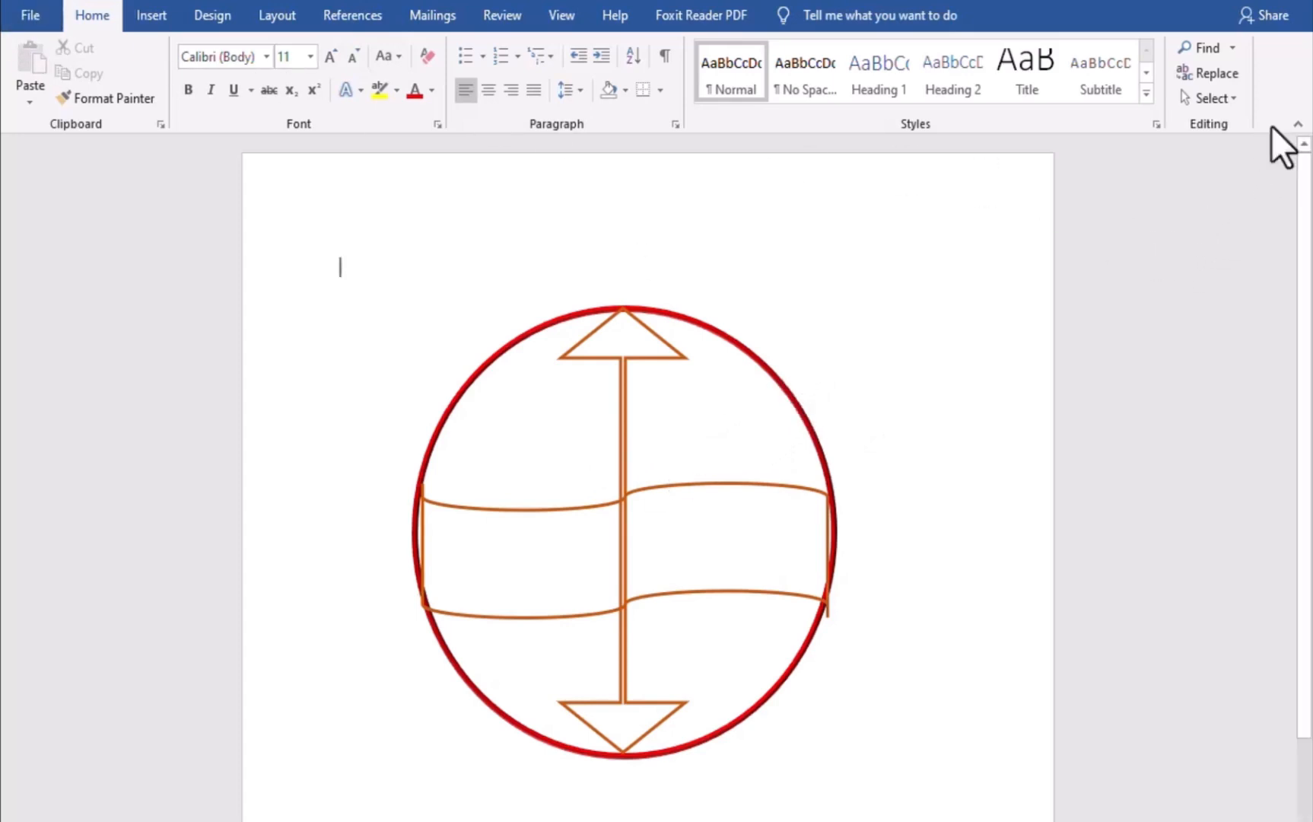
# Select the circle, arrow and band together with Select Objects and group them
pyautogui.click(1210, 98)
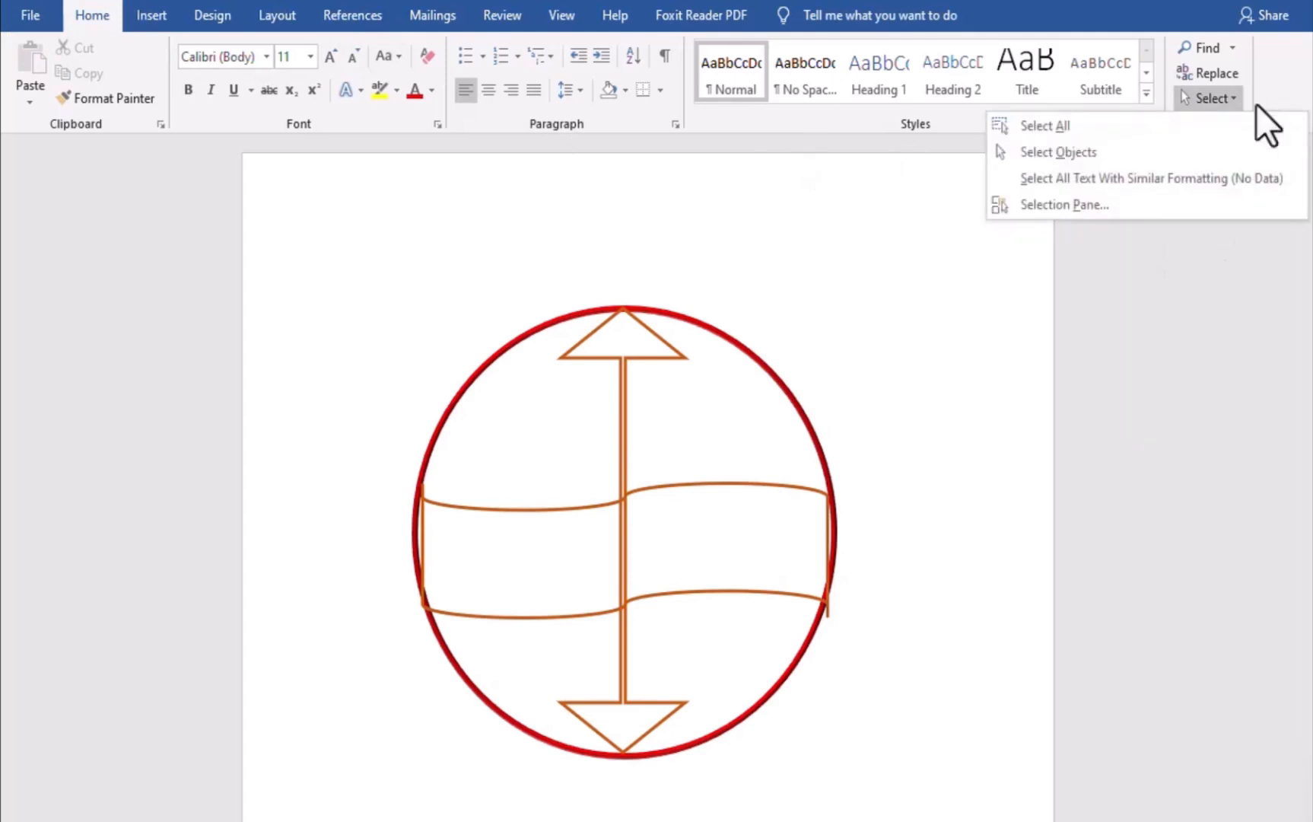
pyautogui.click(1124, 154)
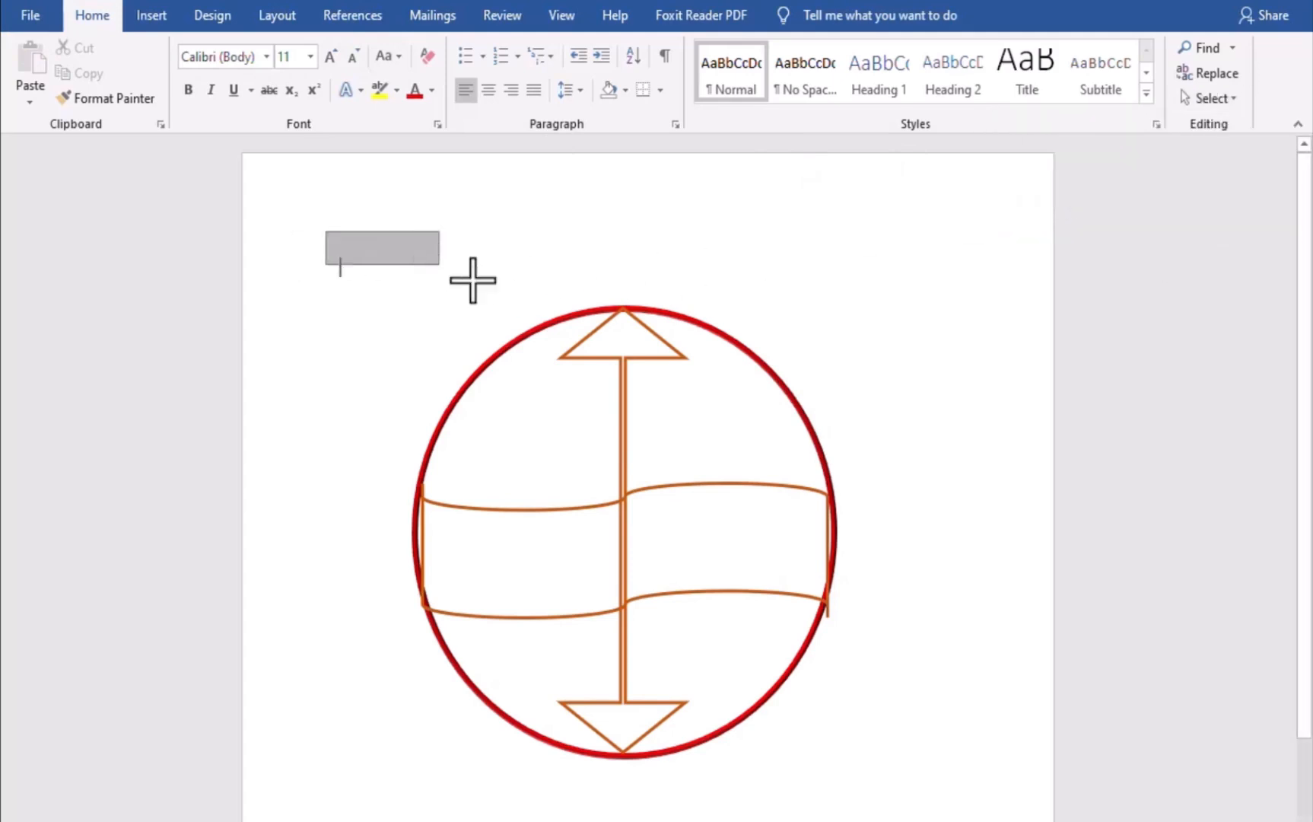
pyautogui.moveTo(472, 280)
pyautogui.mouseDown()
pyautogui.moveTo(906, 557)
pyautogui.moveTo(967, 808)
pyautogui.mouseUp()
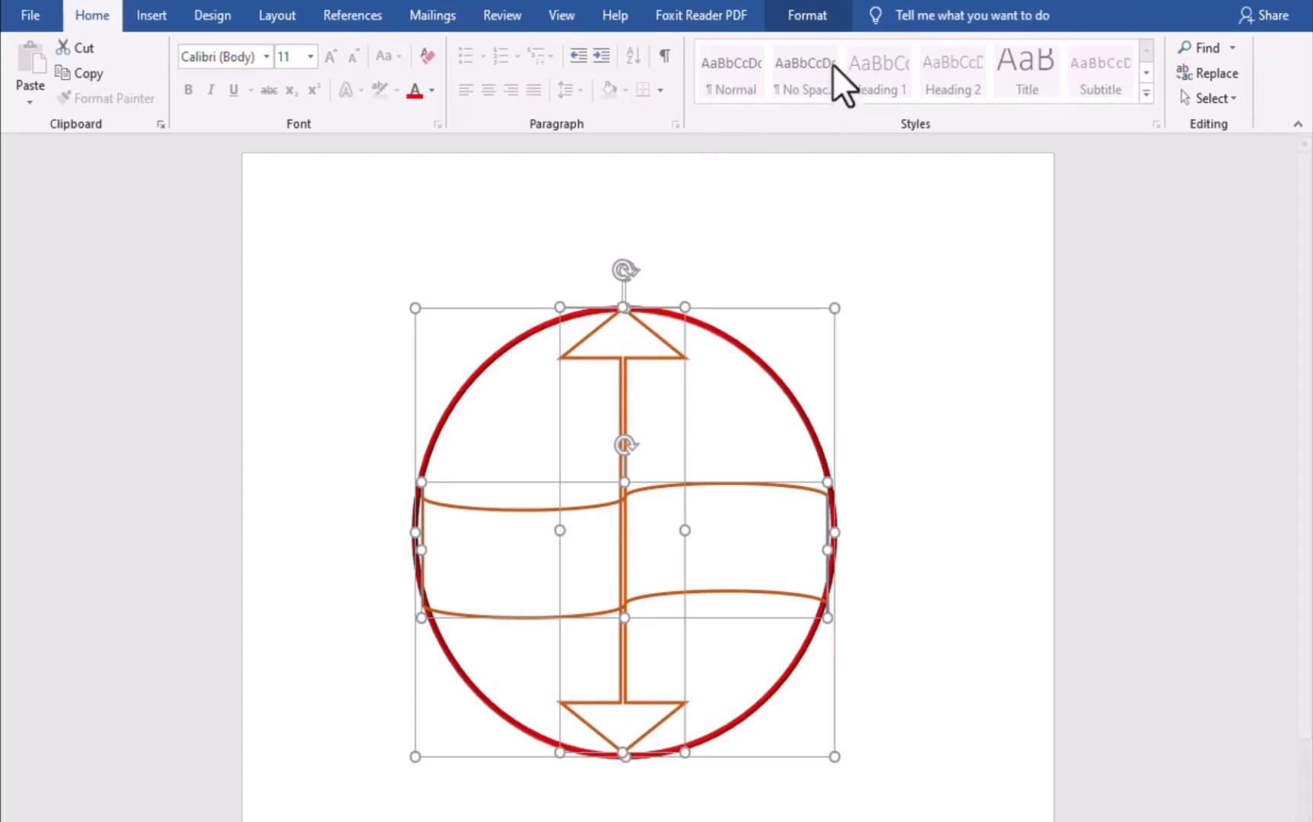
pyautogui.click(816, 21)
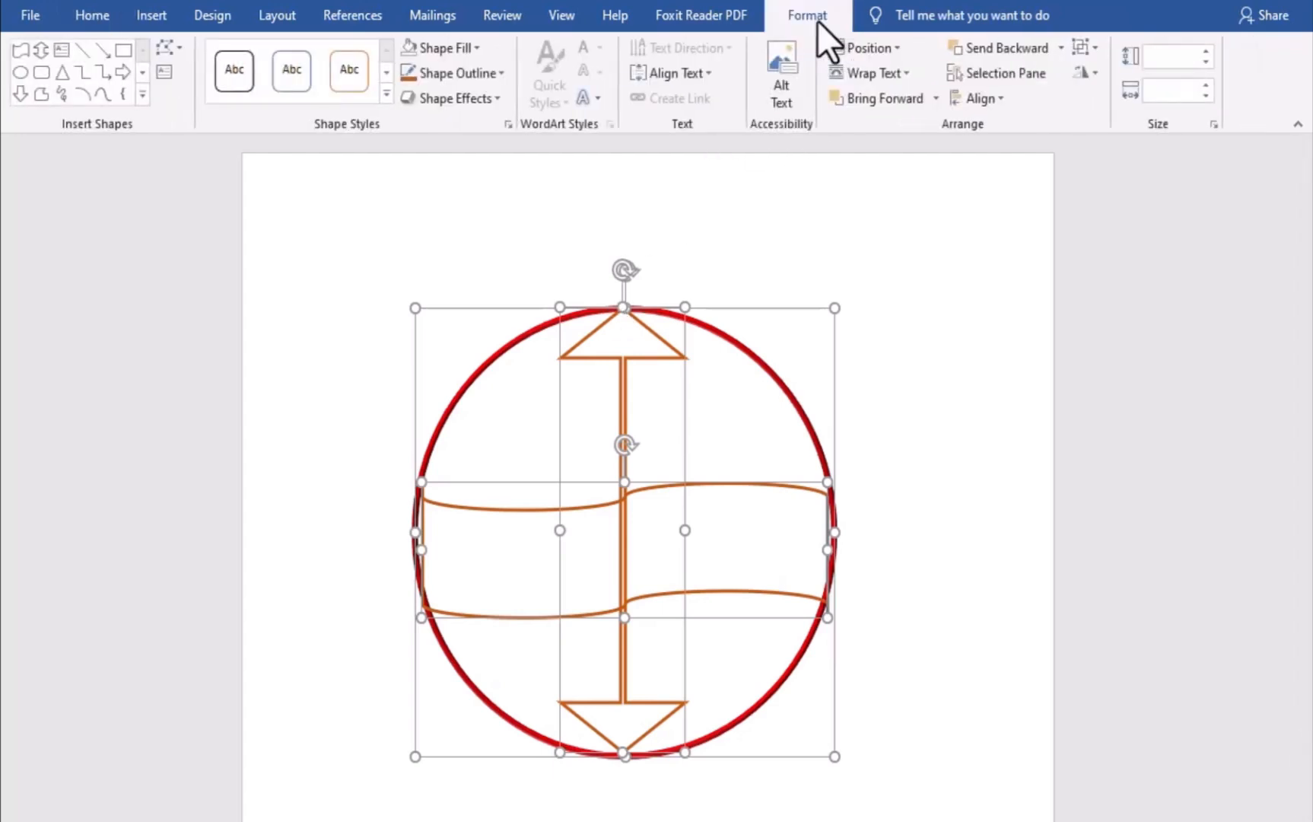
pyautogui.click(1120, 50)
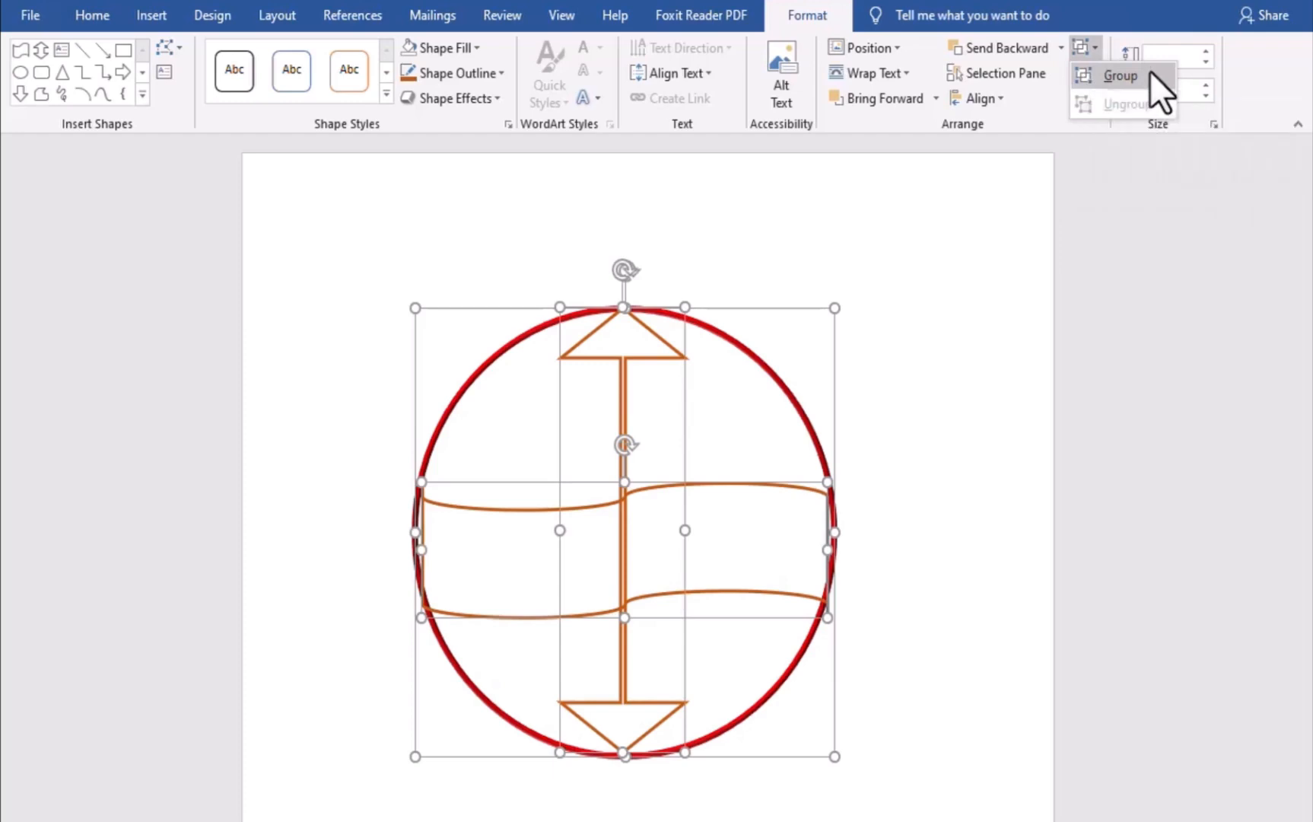
pyautogui.click(1150, 70)
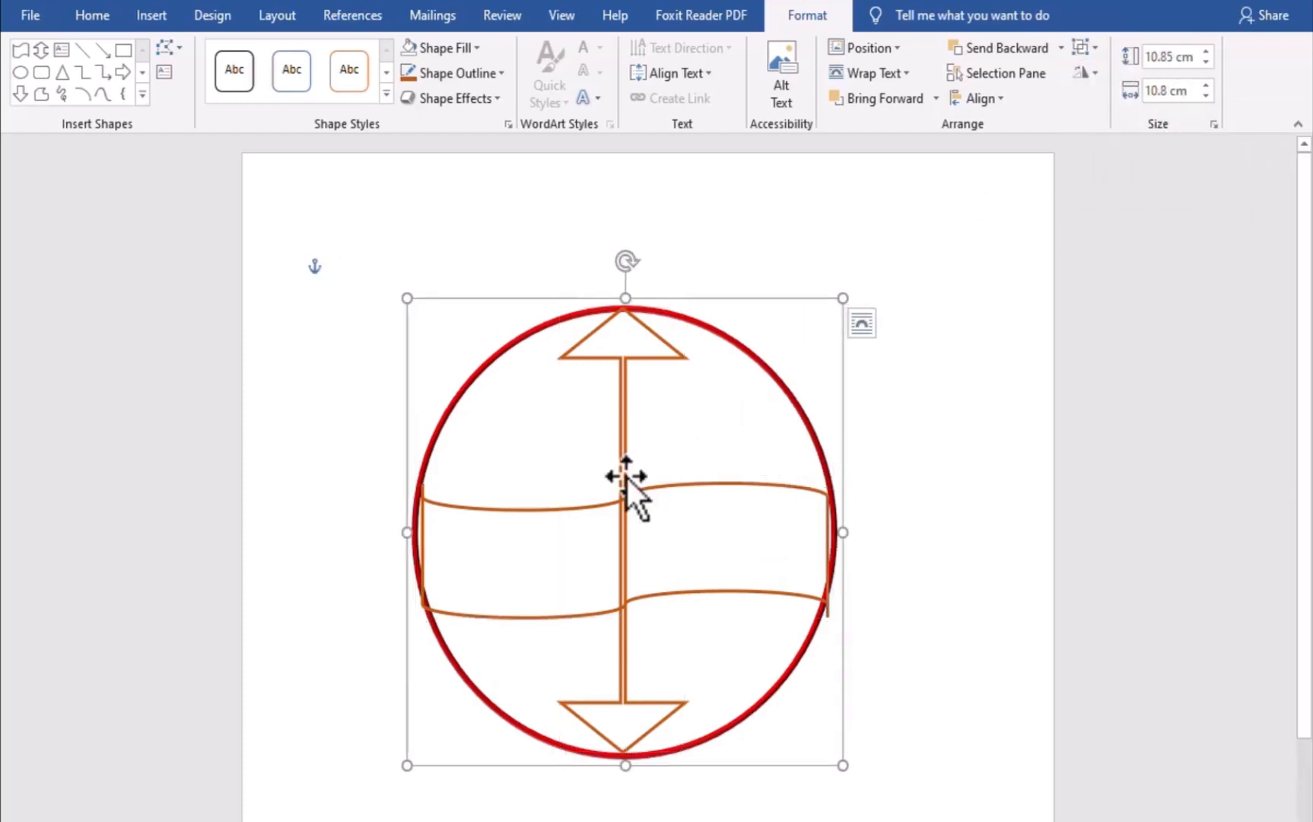
# Move the grouped emblem slightly down the page and deselect it
pyautogui.moveTo(624, 475)
pyautogui.mouseDown()
pyautogui.moveTo(718, 527)
pyautogui.moveTo(621, 522)
pyautogui.mouseUp()
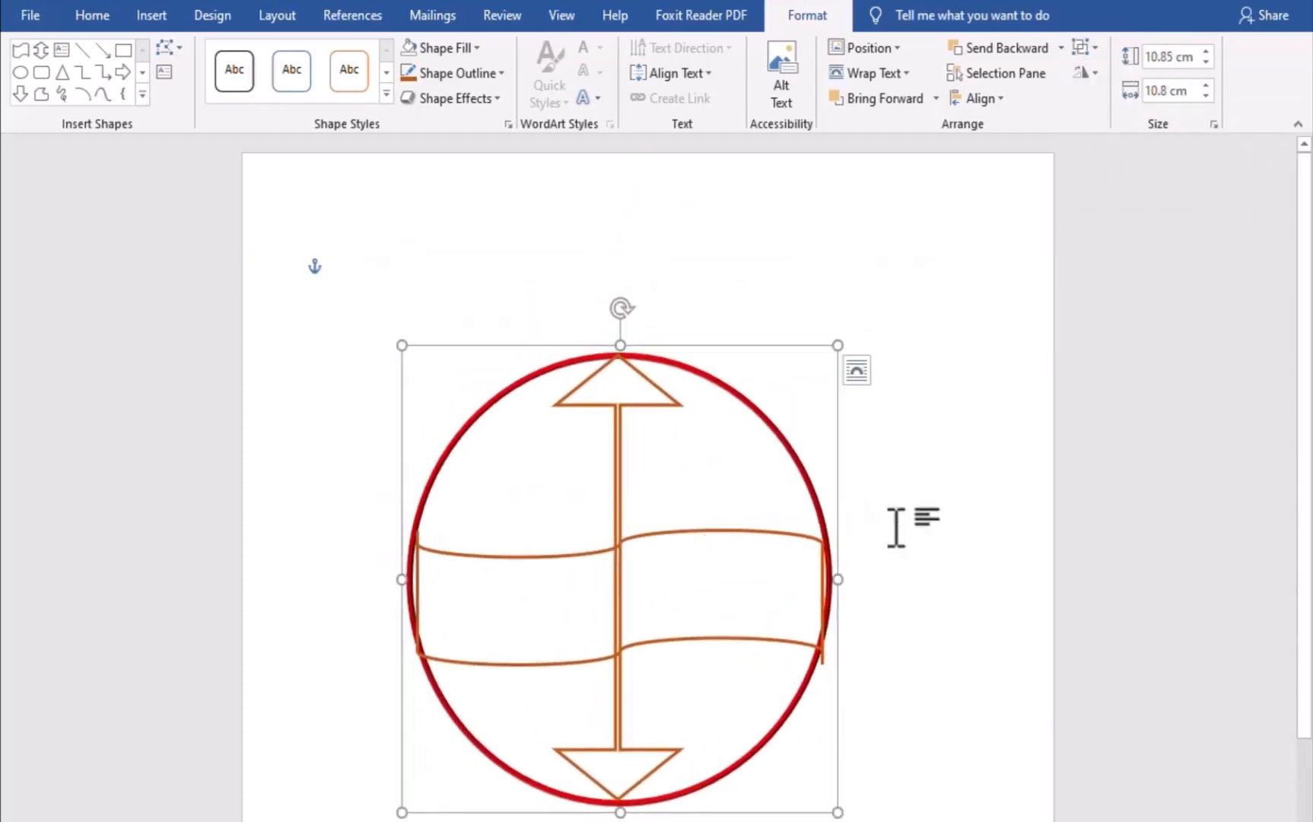
pyautogui.click(949, 498)
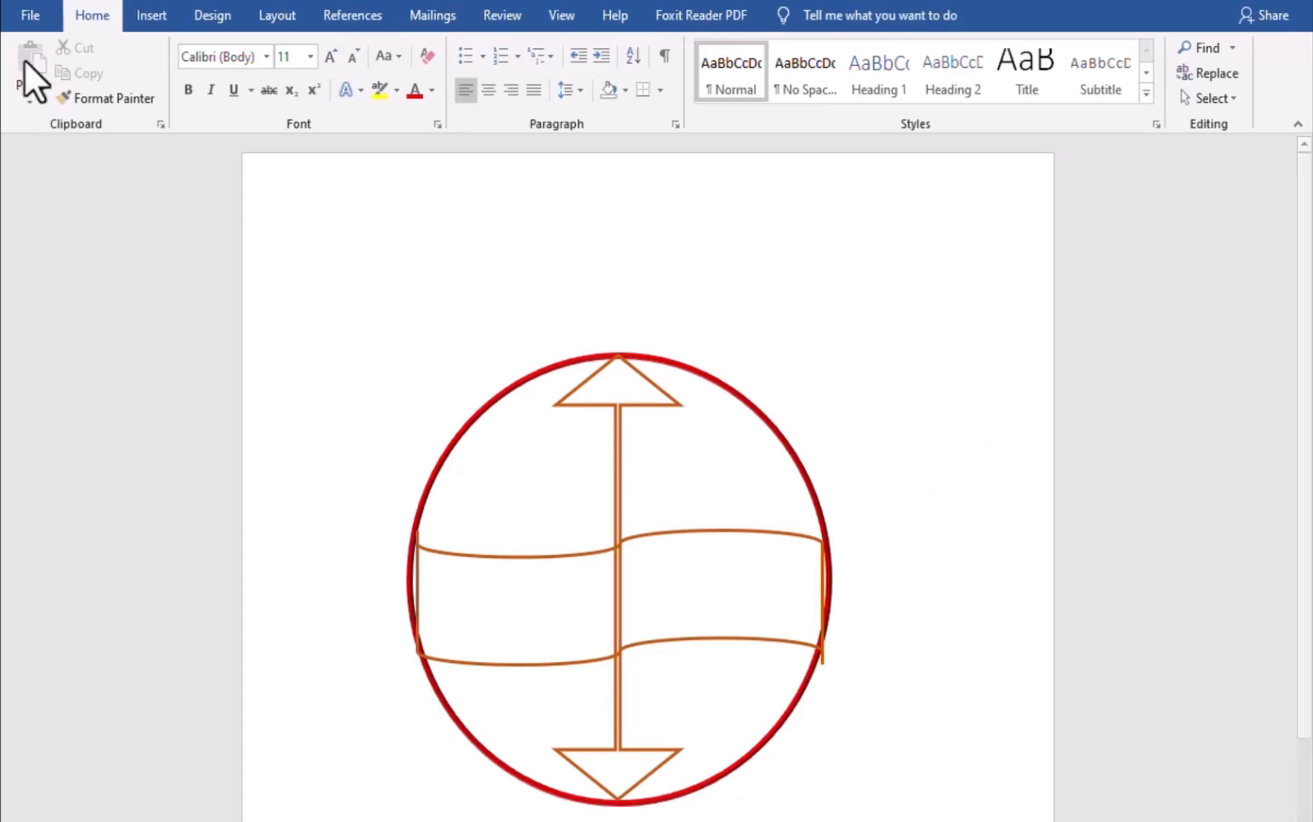
pyautogui.click(146, 15)
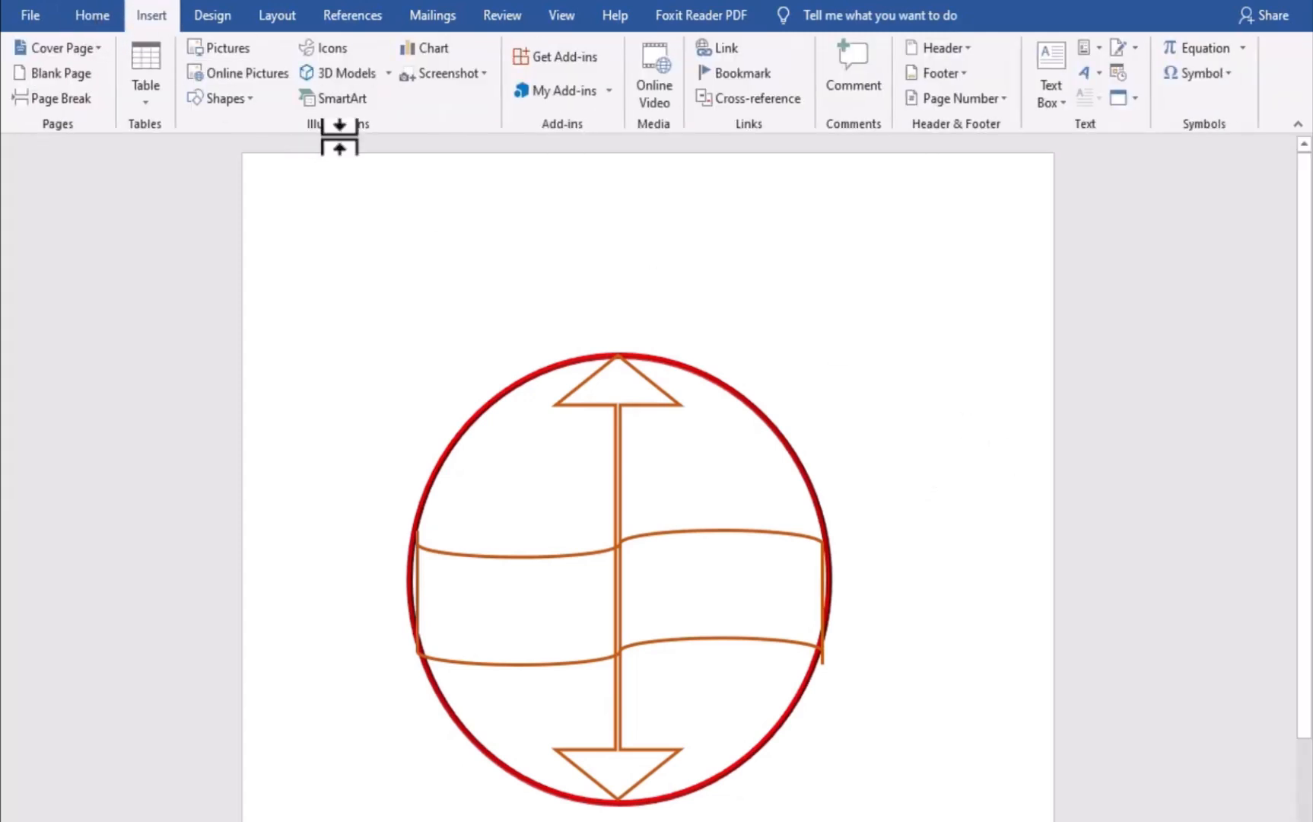